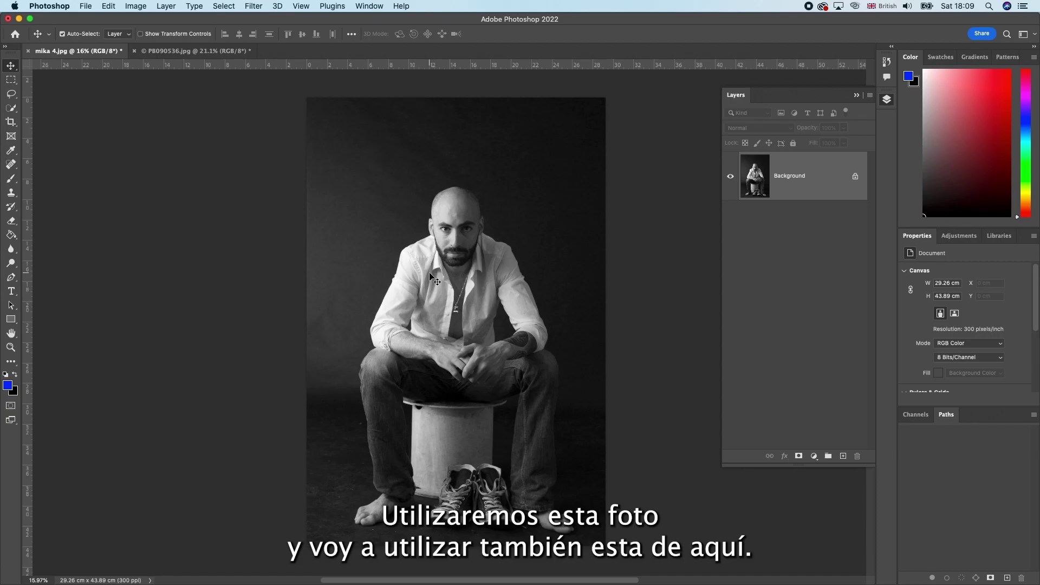
Back on the mika 4.jpg portrait, draw a blue rectangle covering its left half top to bottom.
left_click(209, 51)
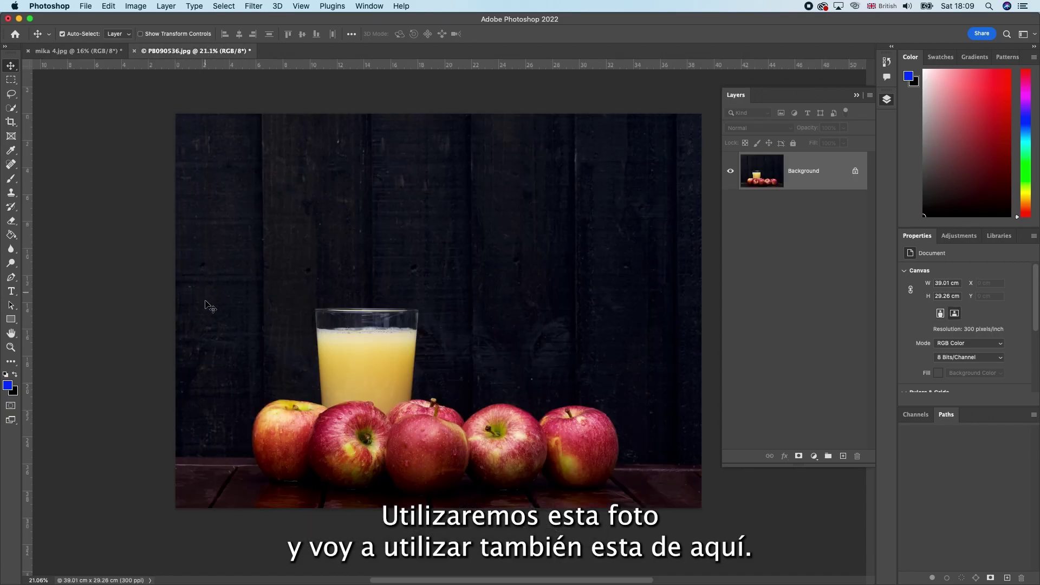
left_click(74, 52)
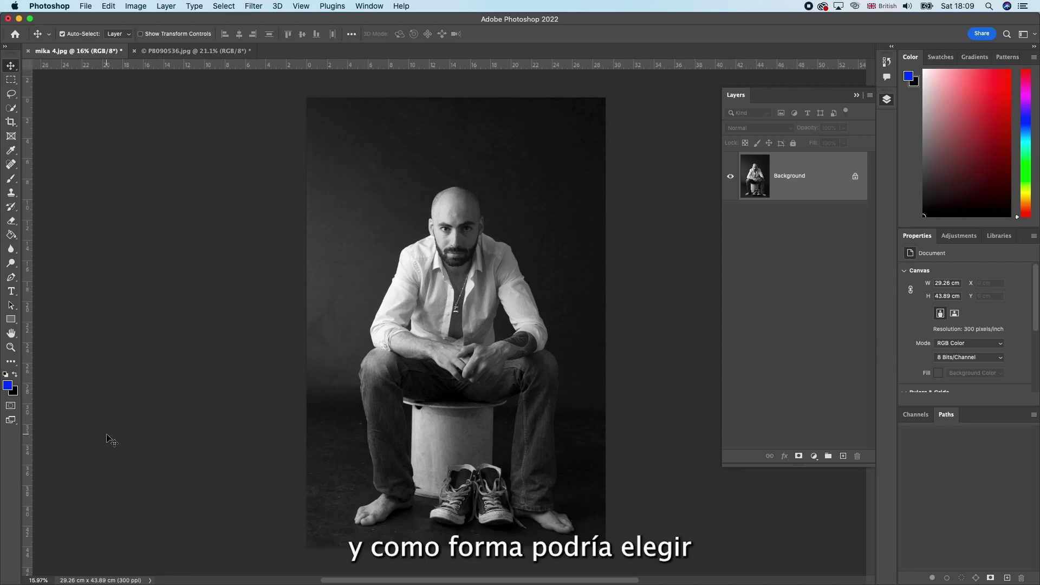
left_click(11, 320)
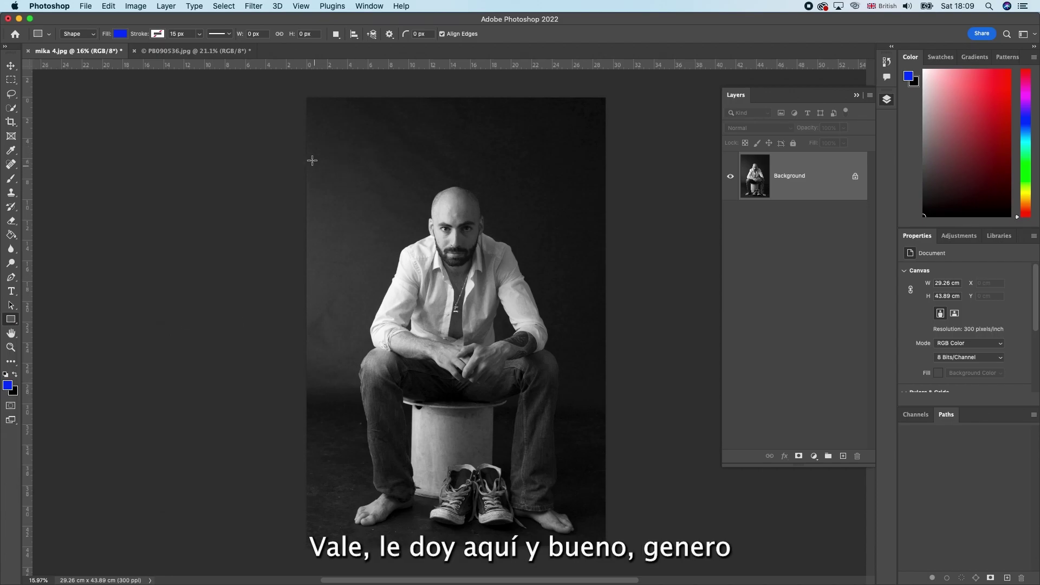
mouse_move(307, 96)
left_mouse_down()
mouse_move(385, 306)
mouse_move(414, 549)
mouse_move(454, 542)
left_mouse_up()
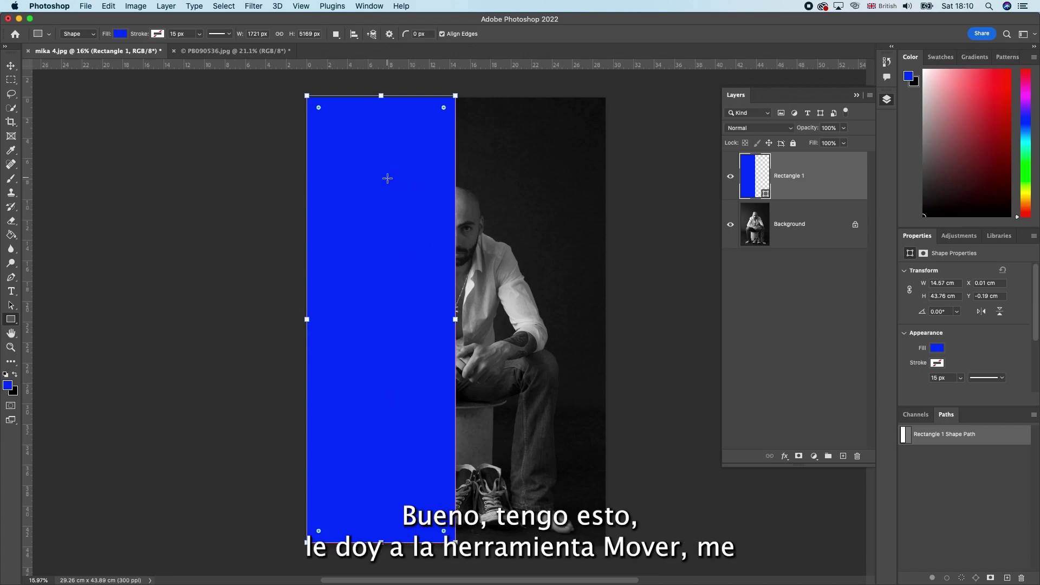
left_click(11, 65)
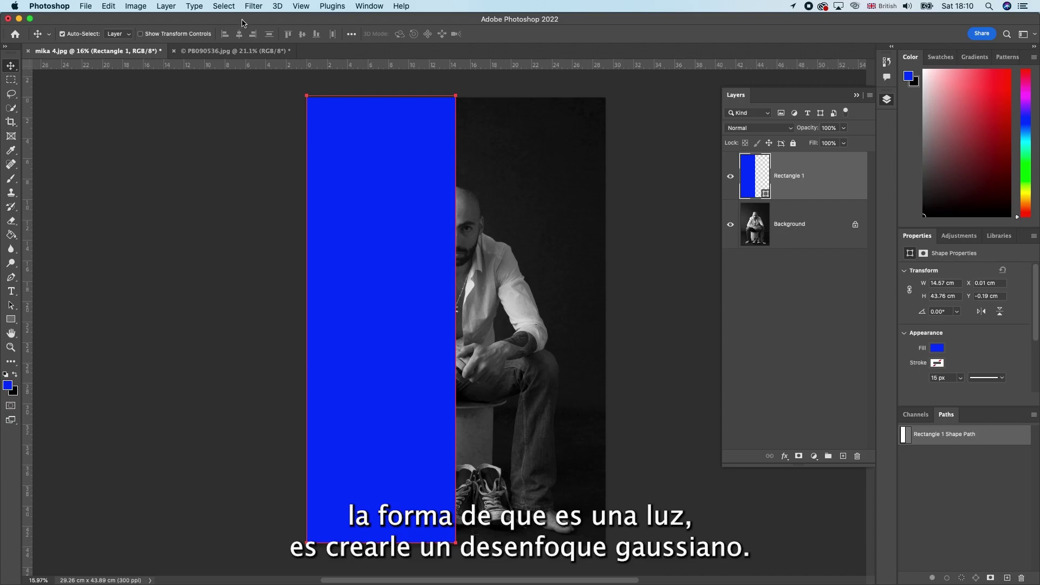
left_click(253, 6)
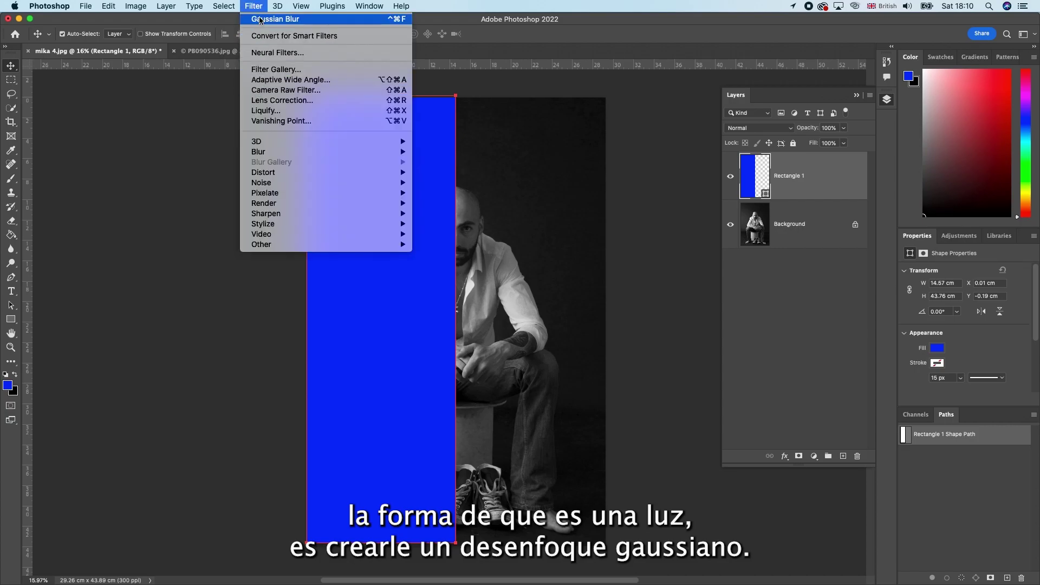
mouse_move(259, 151)
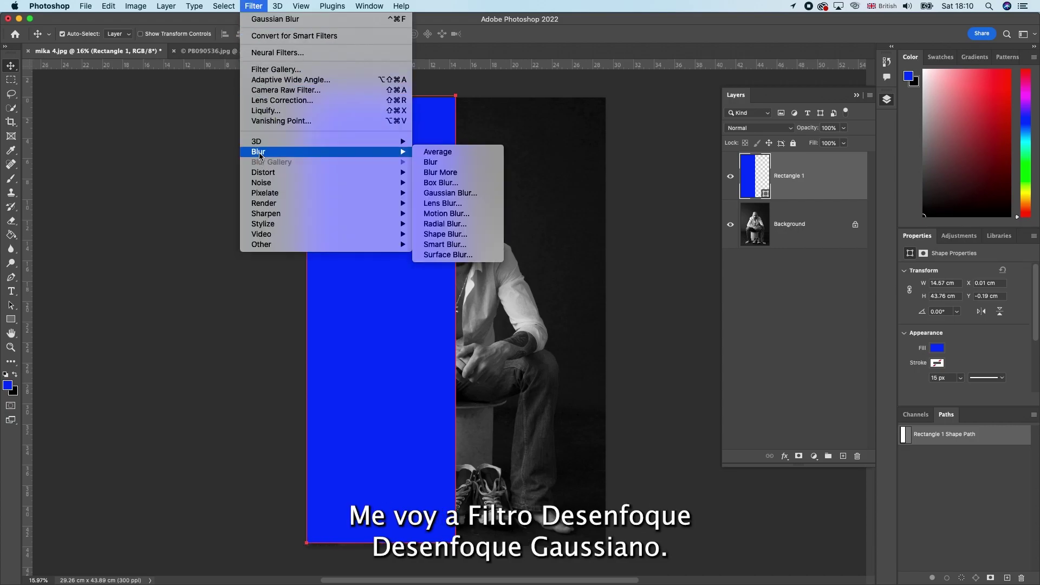
Convert Rectangle 1 to a smart object and give it a 1000-pixel Gaussian Blur.
left_click(468, 193)
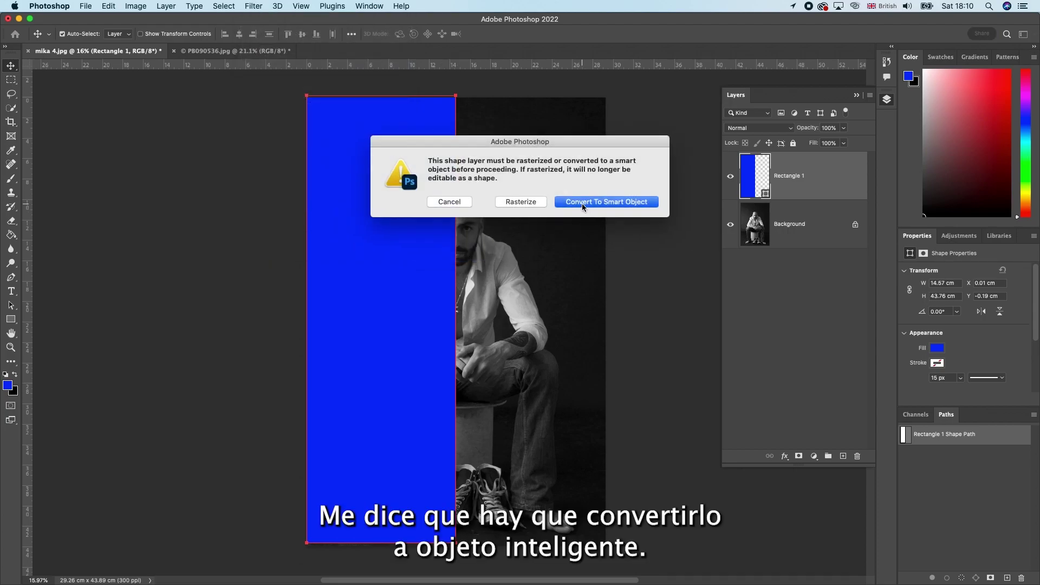
left_click(582, 202)
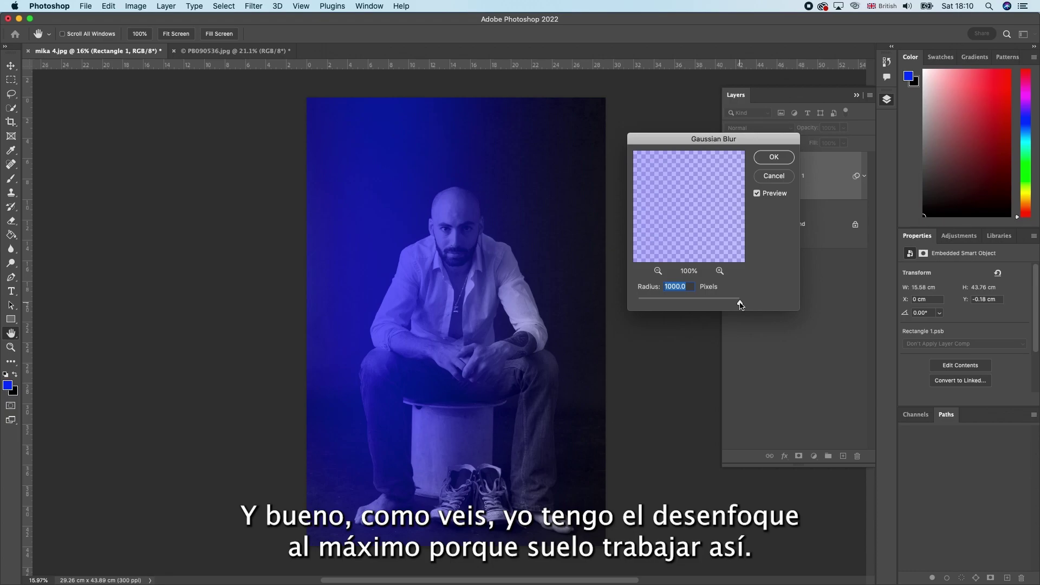
left_click_drag(740, 304, 610, 304)
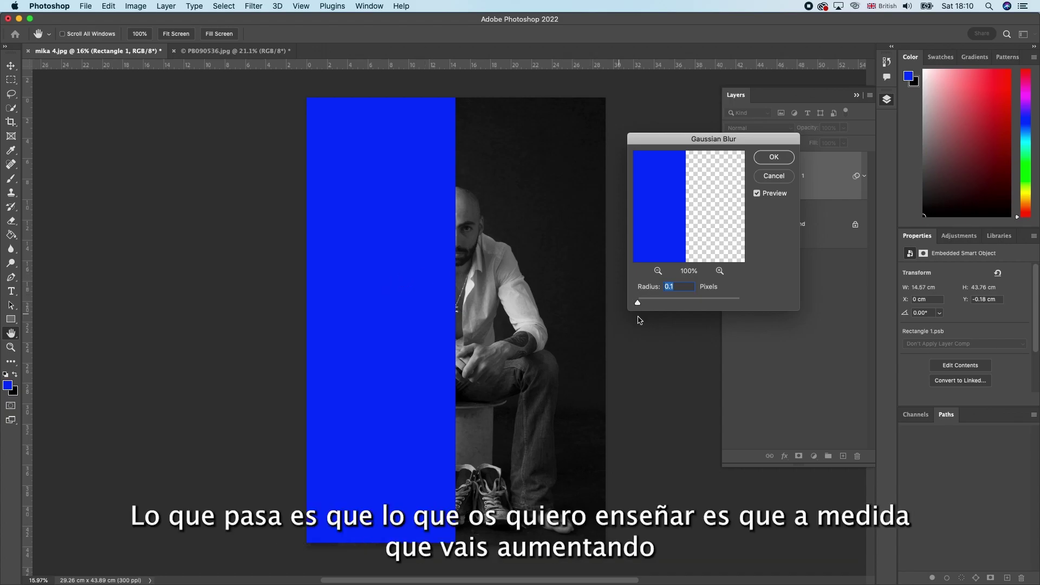
left_click_drag(638, 306, 709, 305)
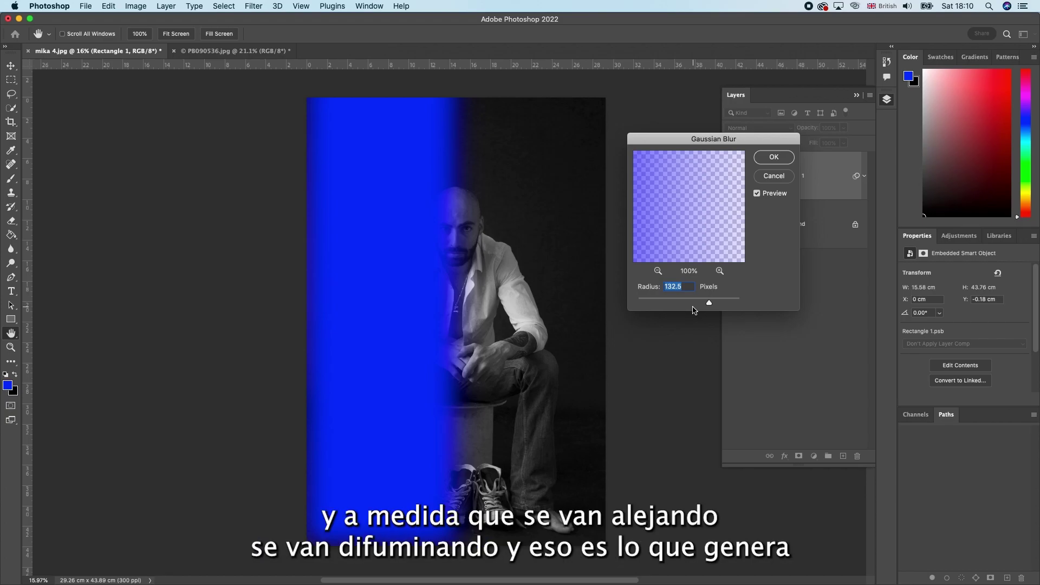
left_click_drag(709, 304, 742, 304)
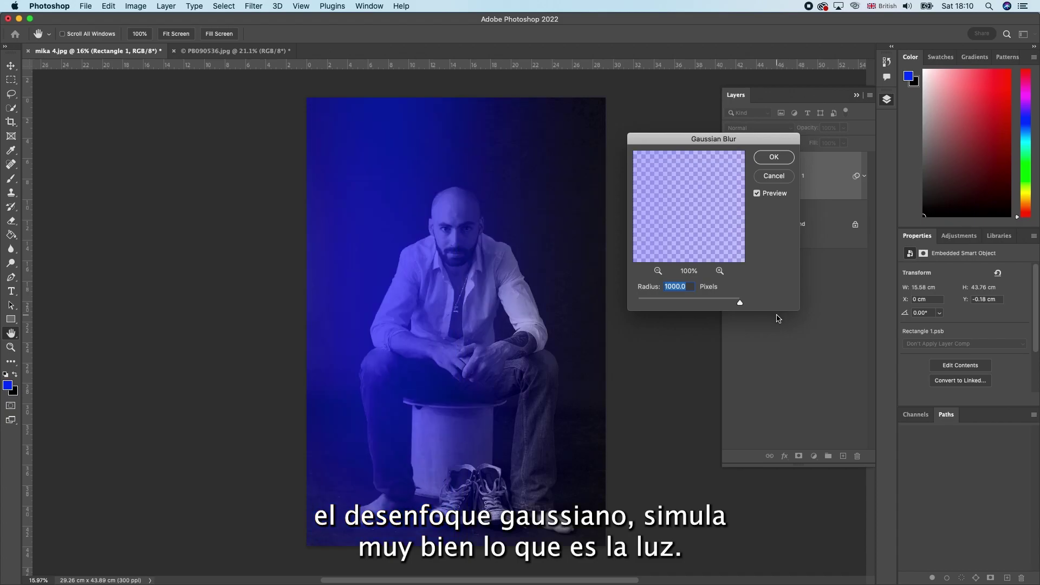
left_click(773, 158)
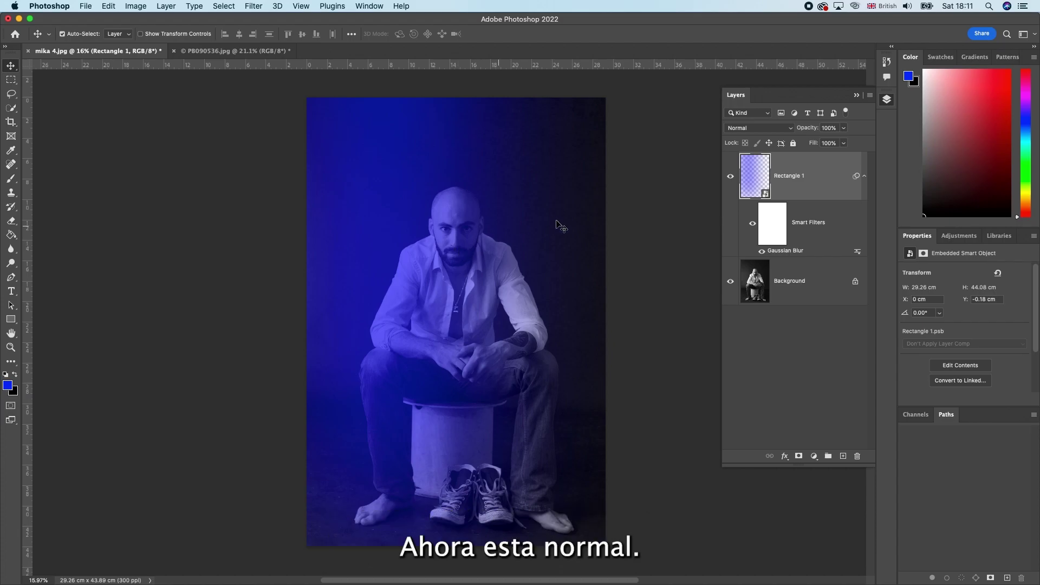
Preview blend modes on Rectangle 1 and settle on Soft Light.
left_click(792, 128)
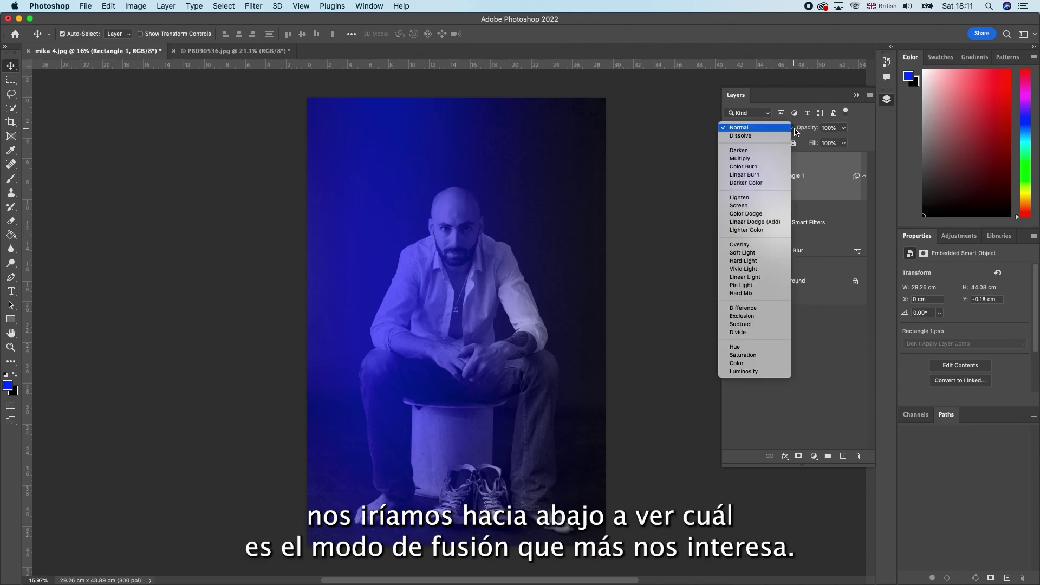
key("Down")
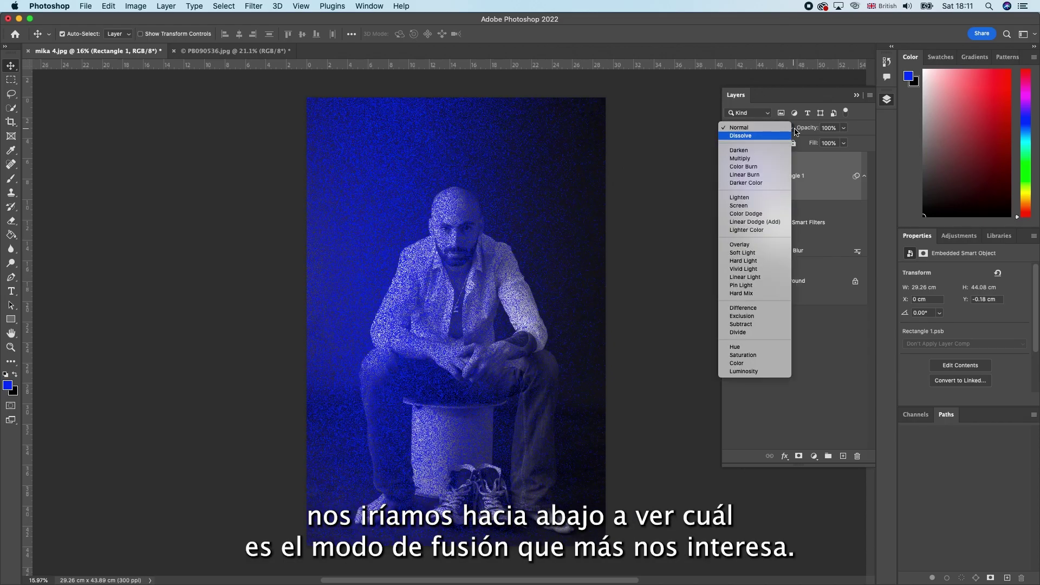
key("Down")
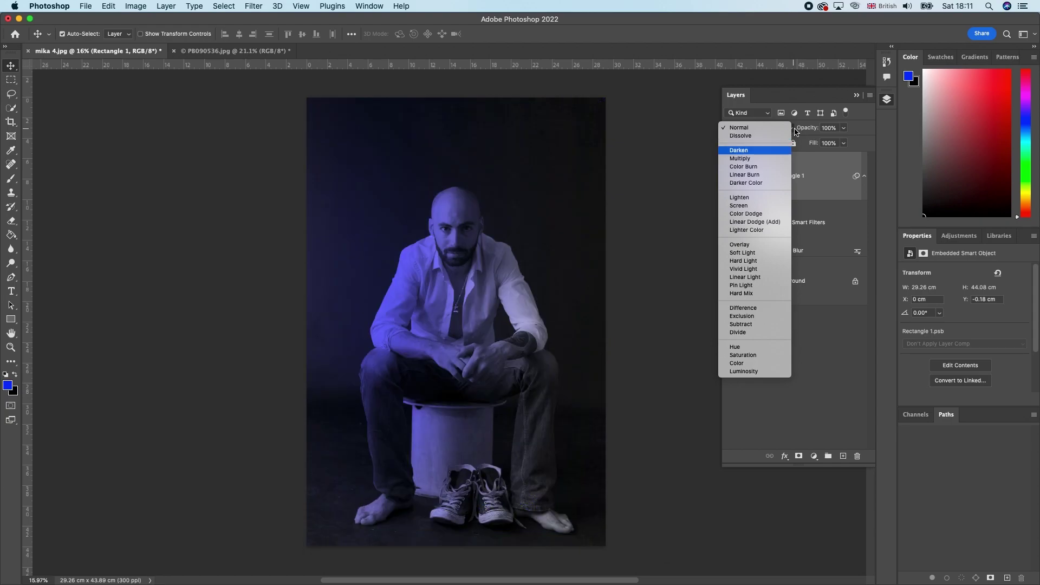
key("Down")
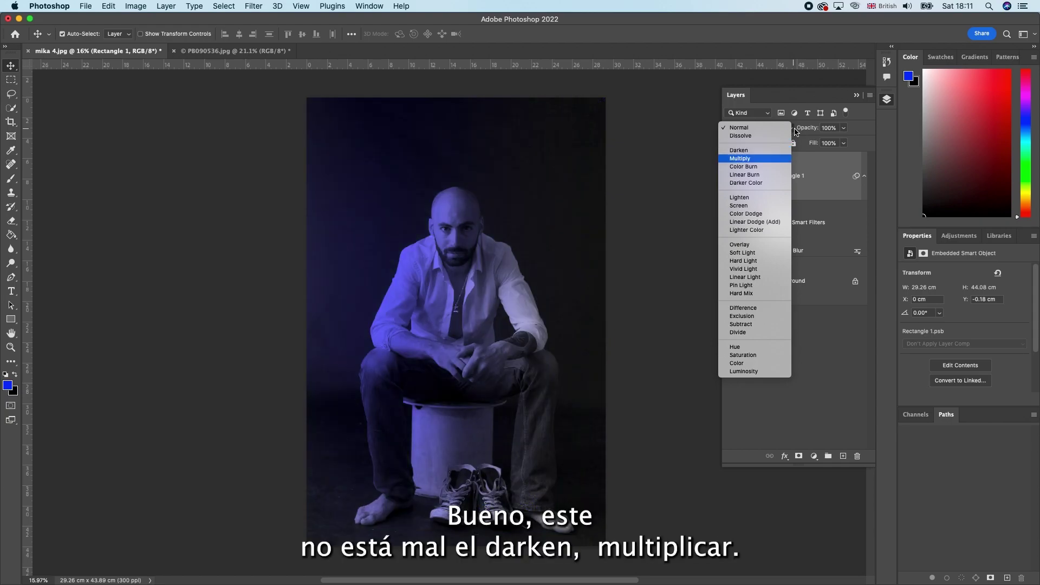
key("Down")
key("Down")
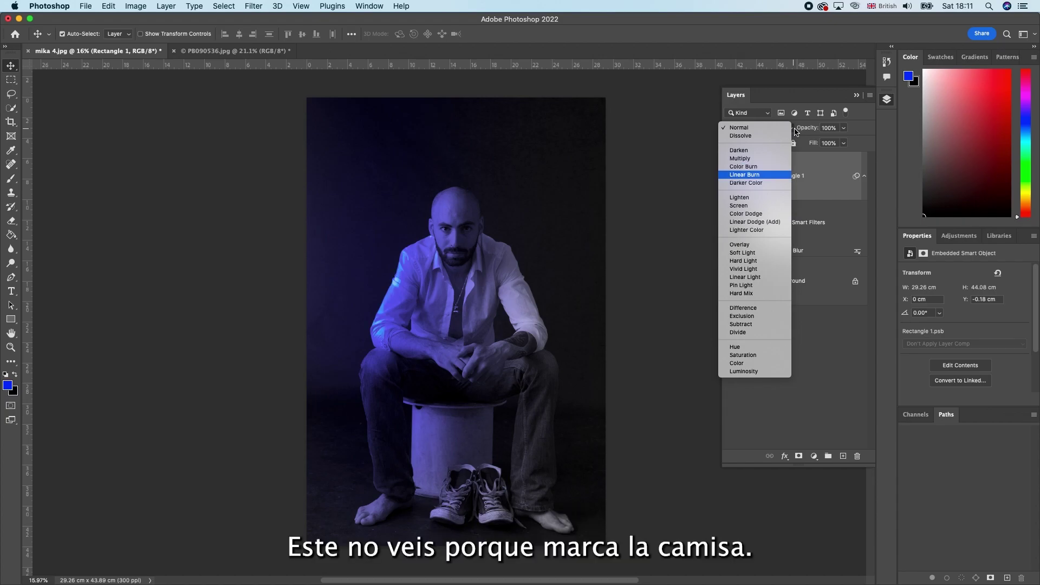
key("Down")
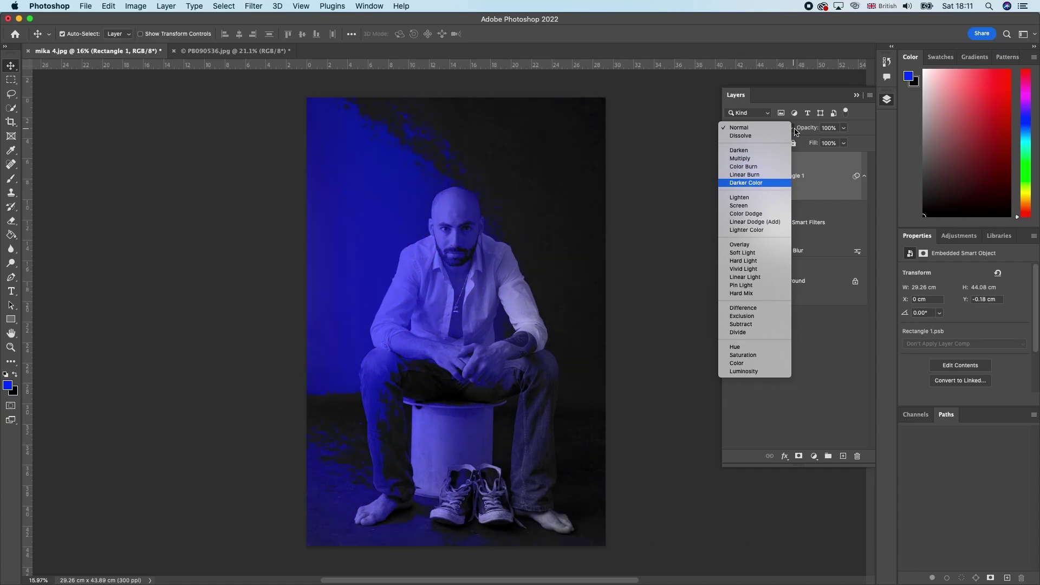
key("Down")
key("Down")
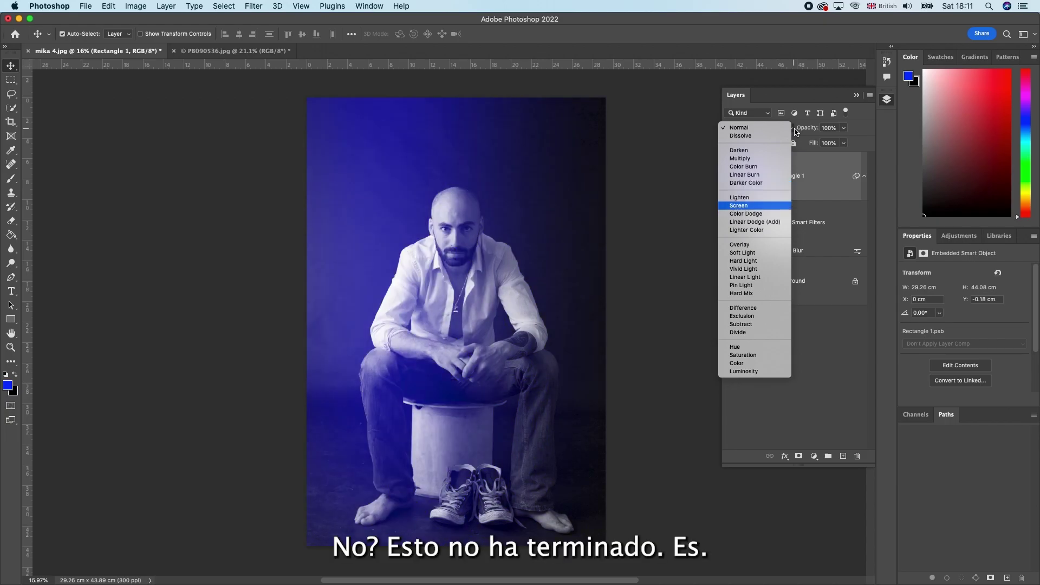
key("Down")
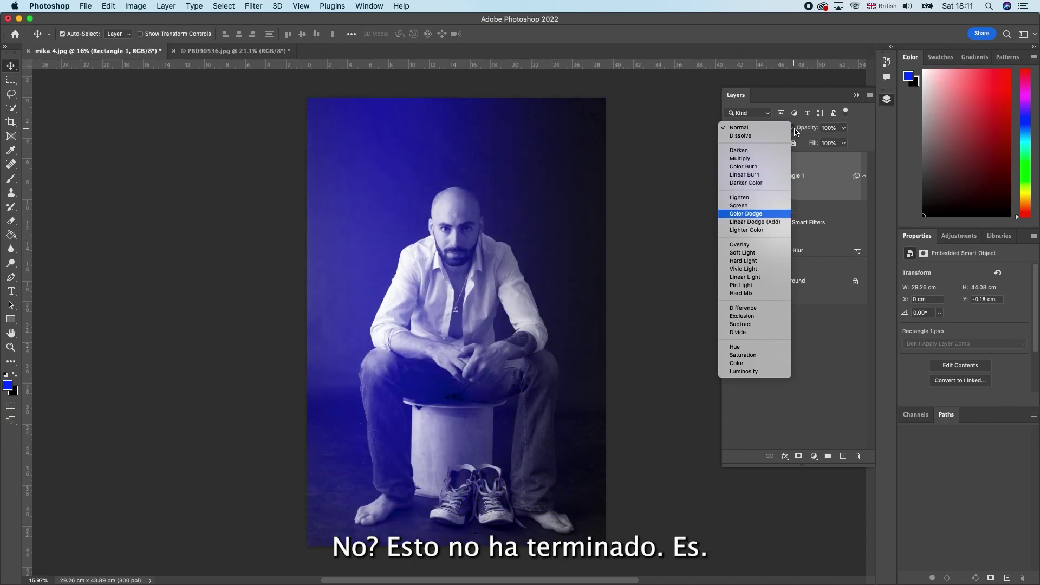
key("Down")
key("Down")
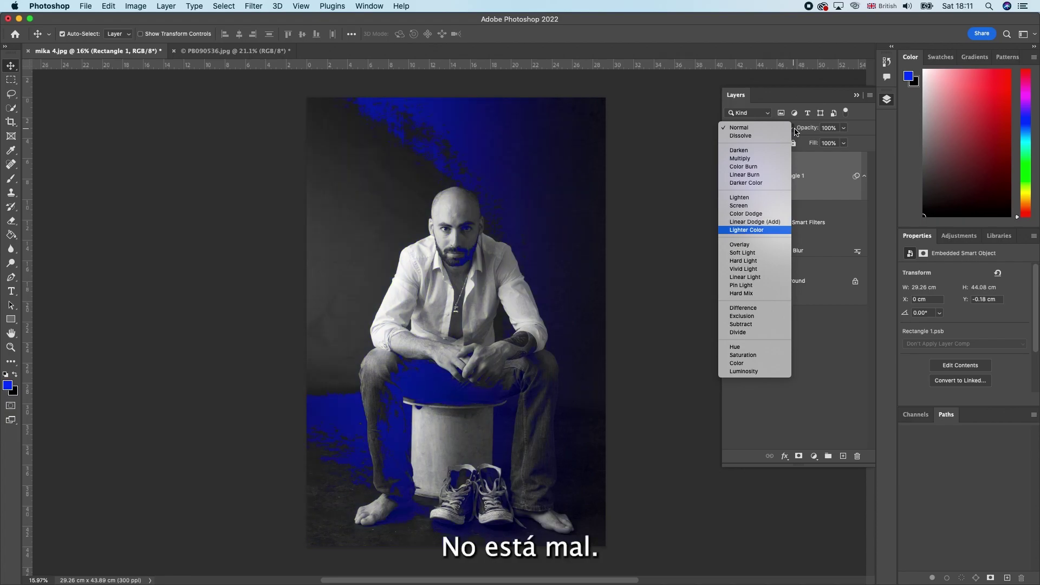
key("Down")
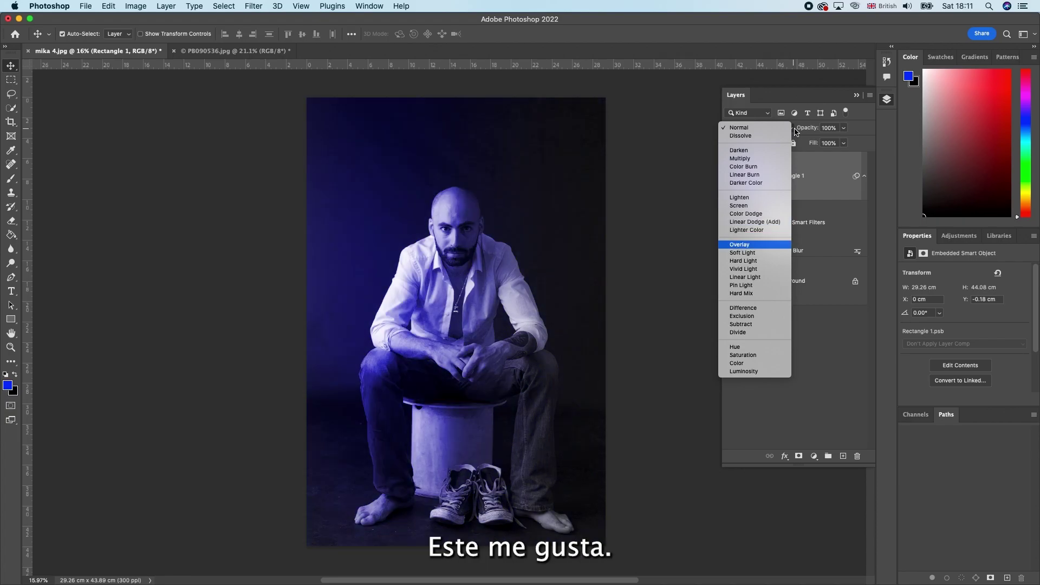
key("Down")
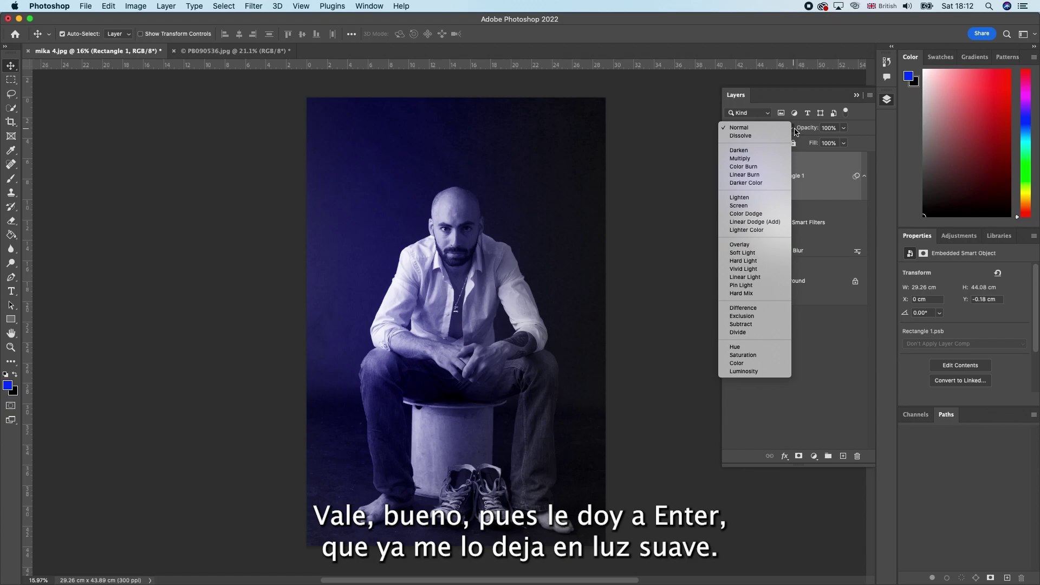
key("Return")
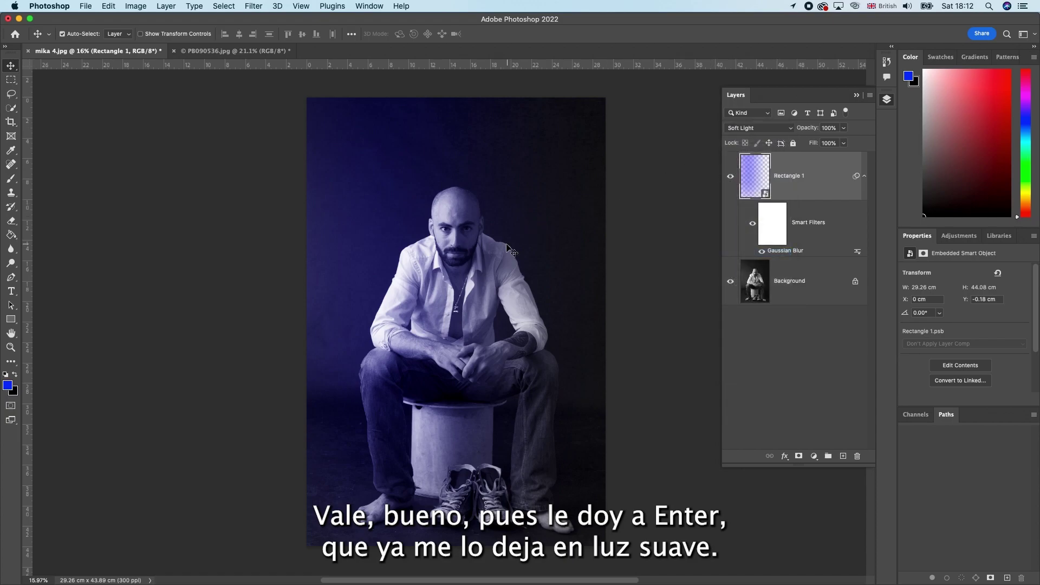
scroll(417, 238, "up", 3)
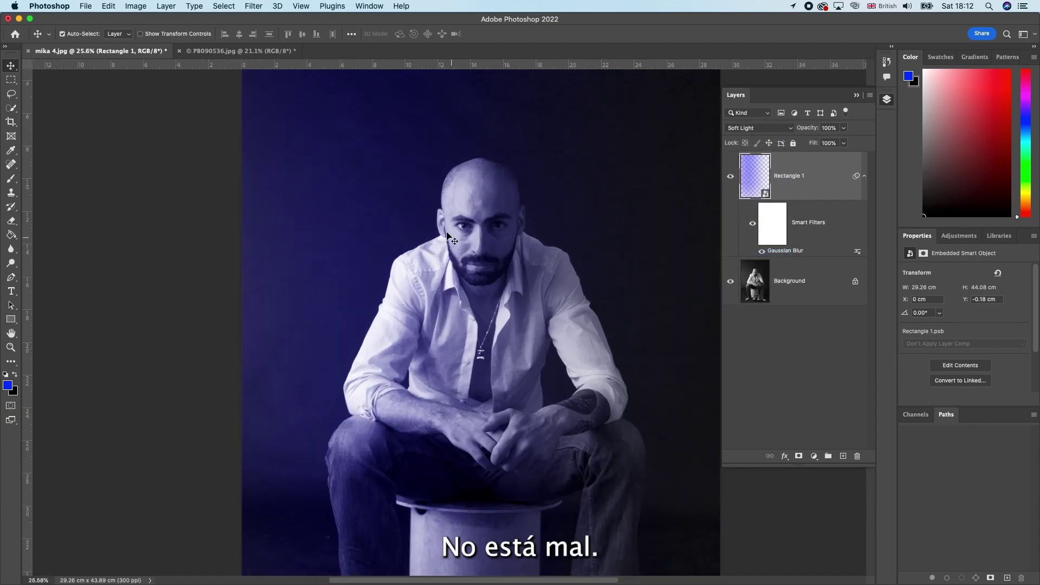
scroll(447, 233, "down", 3)
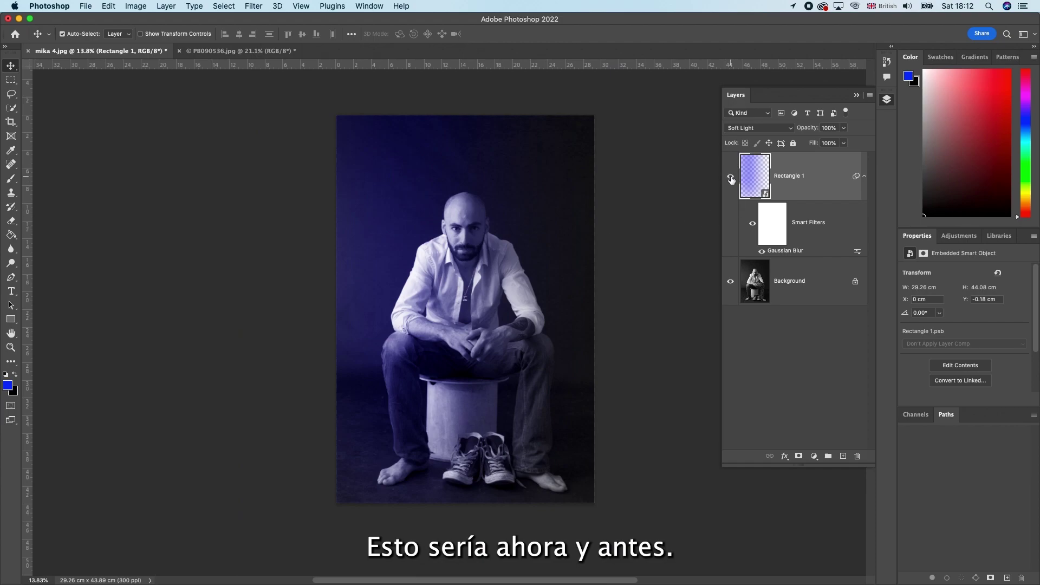
left_click(730, 177)
left_click(730, 177)
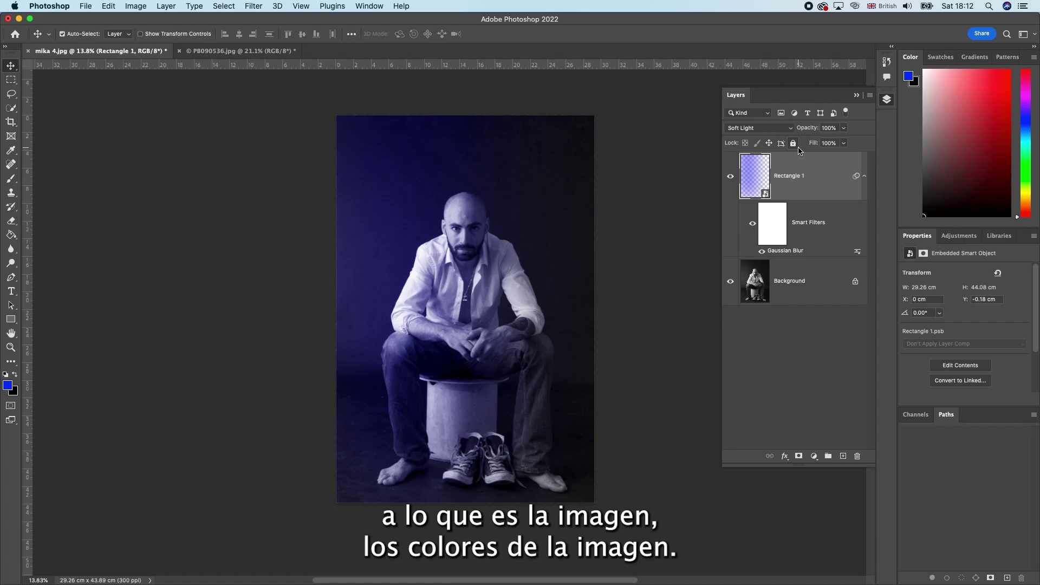
left_click(844, 144)
left_click_drag(844, 157, 822, 161)
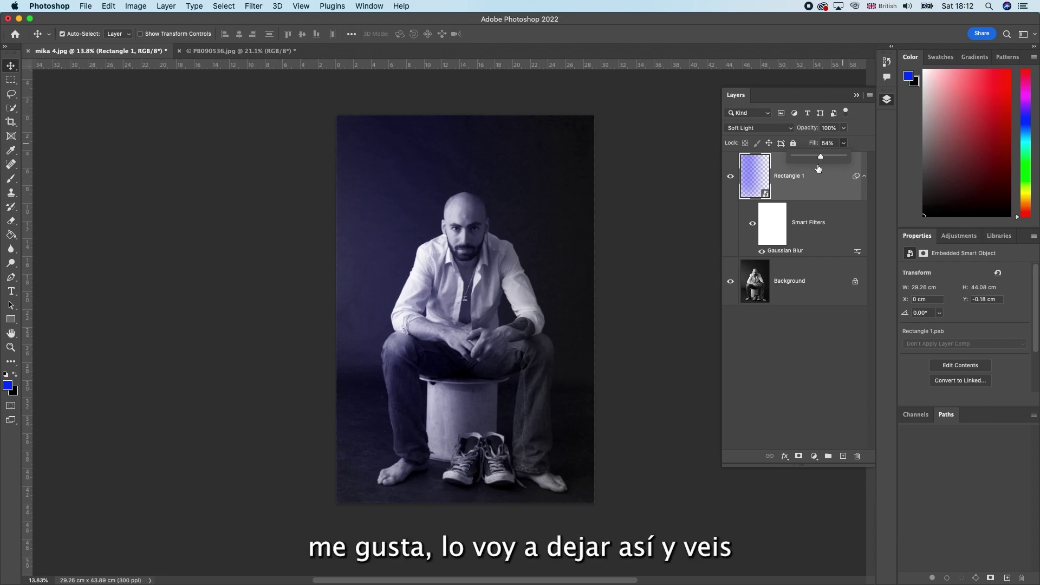
left_click(812, 172)
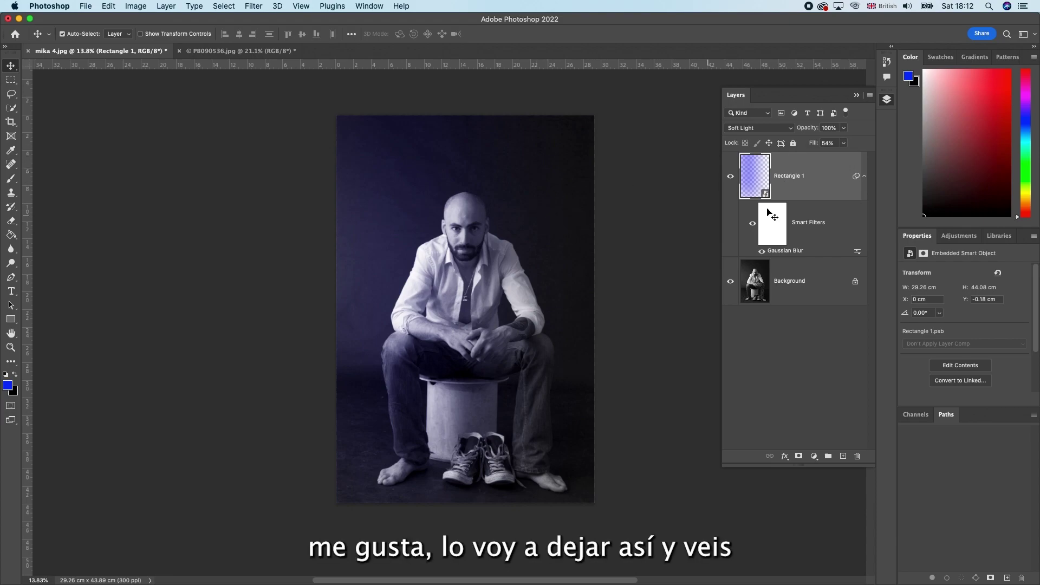
left_click(730, 179)
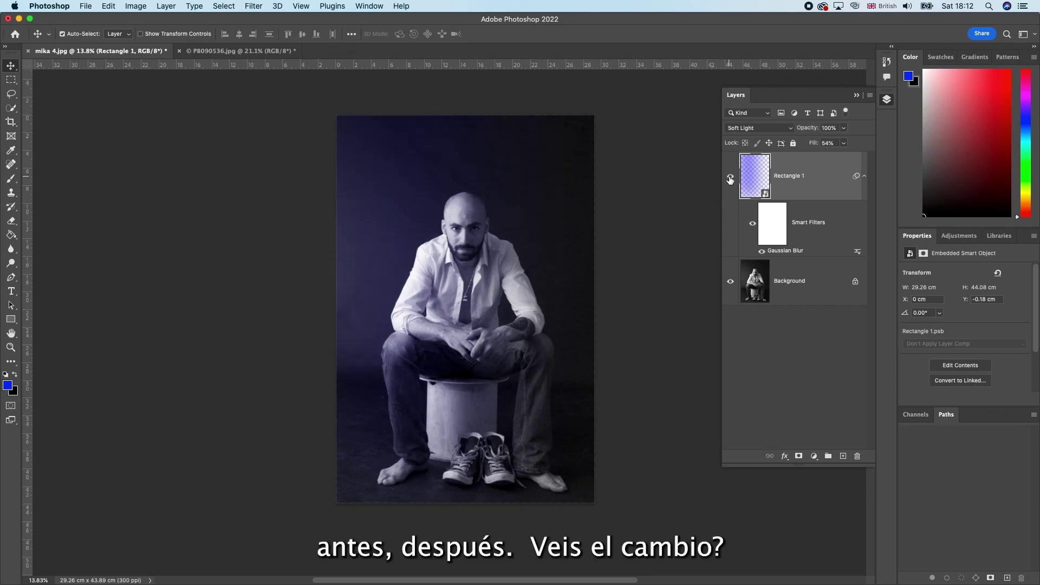
scroll(442, 227, "up", 3)
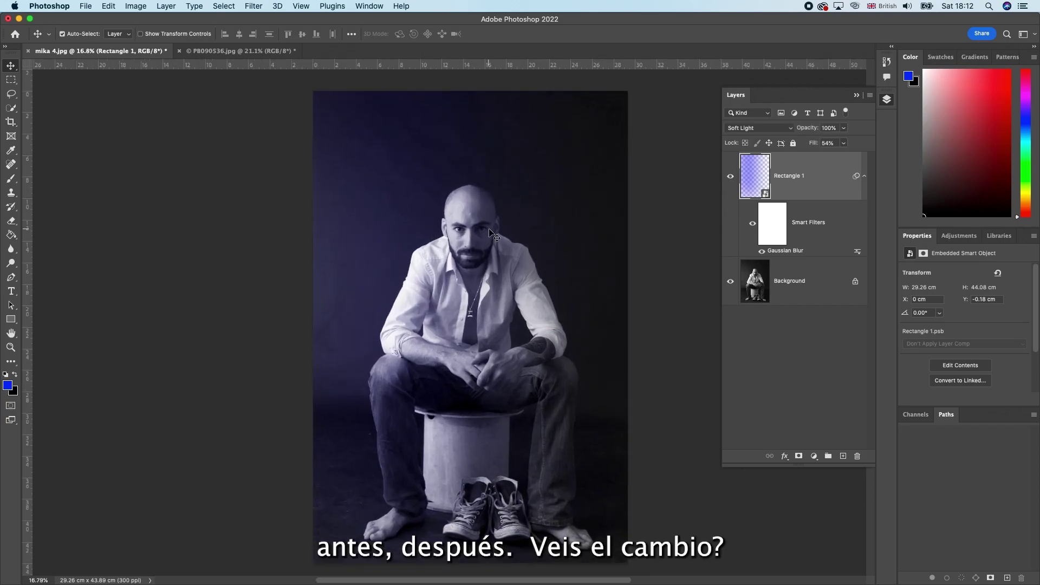
scroll(490, 233, "up", 3)
scroll(490, 233, "up", 2)
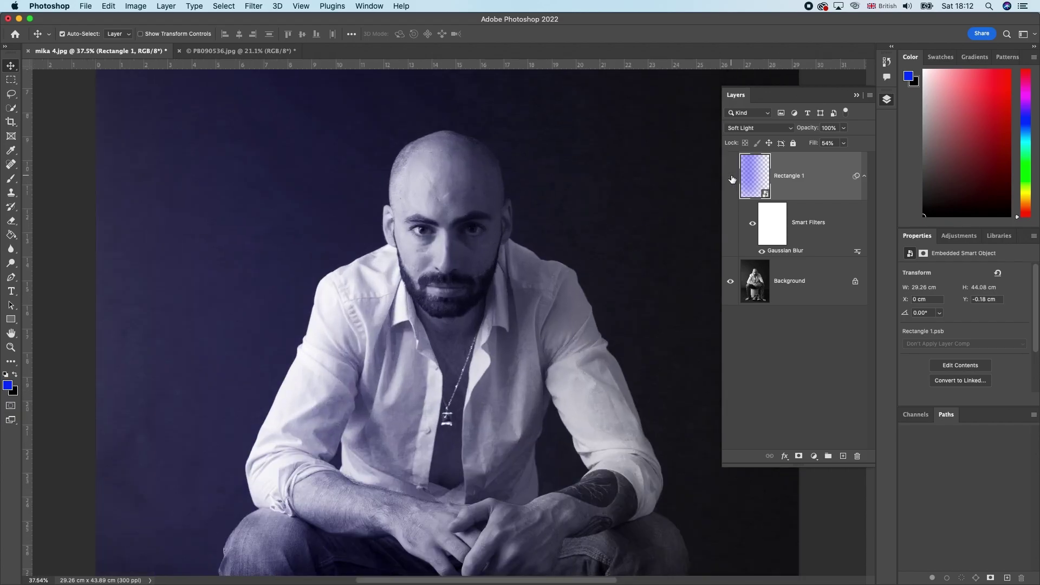
left_click(730, 177)
left_click(730, 176)
scroll(543, 232, "down", 5)
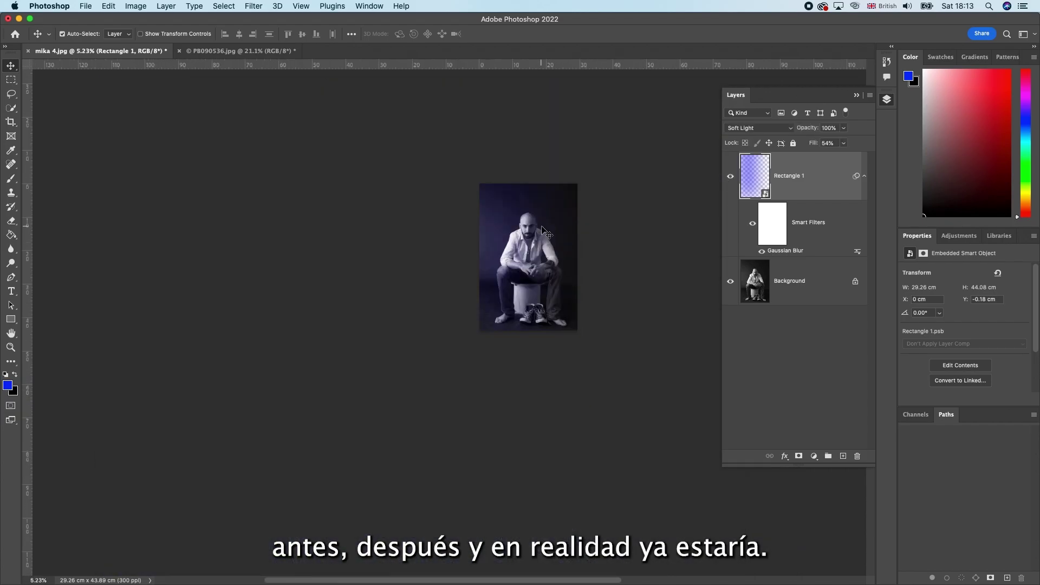
scroll(543, 232, "up", 1)
scroll(542, 234, "up", 1)
scroll(538, 237, "up", 1)
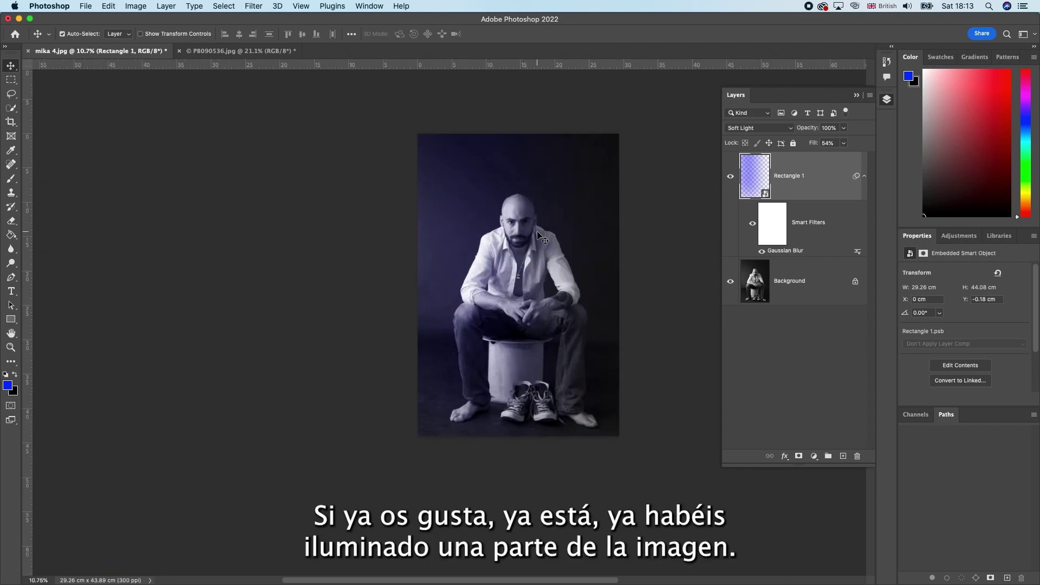
mouse_move(526, 256)
left_mouse_down()
mouse_move(419, 278)
mouse_move(442, 268)
left_mouse_up()
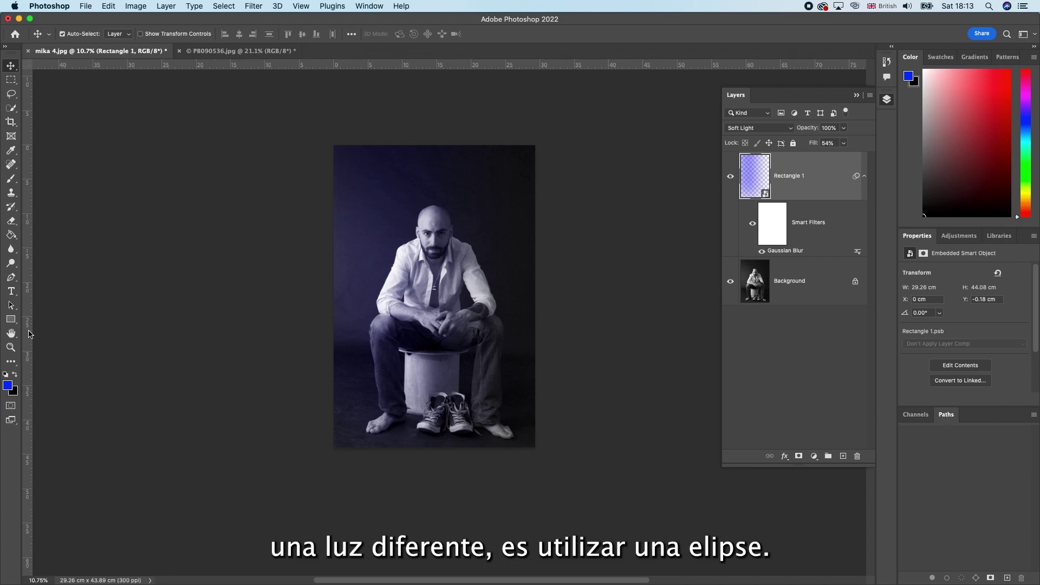
left_click(12, 321)
Draw a tall blue ellipse along the portrait's right edge and nudge it into place.
right_click(15, 324)
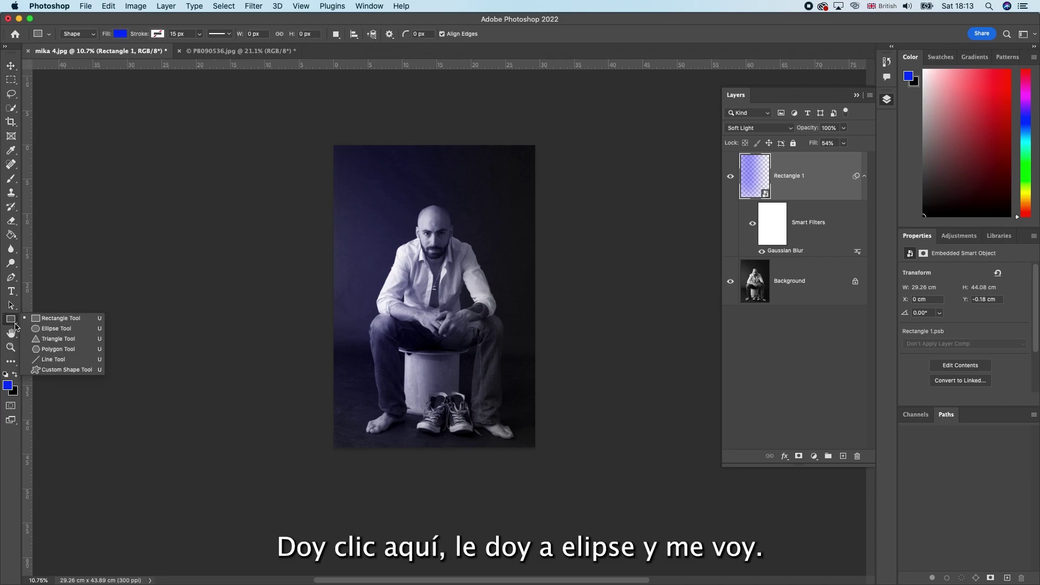
left_click(49, 333)
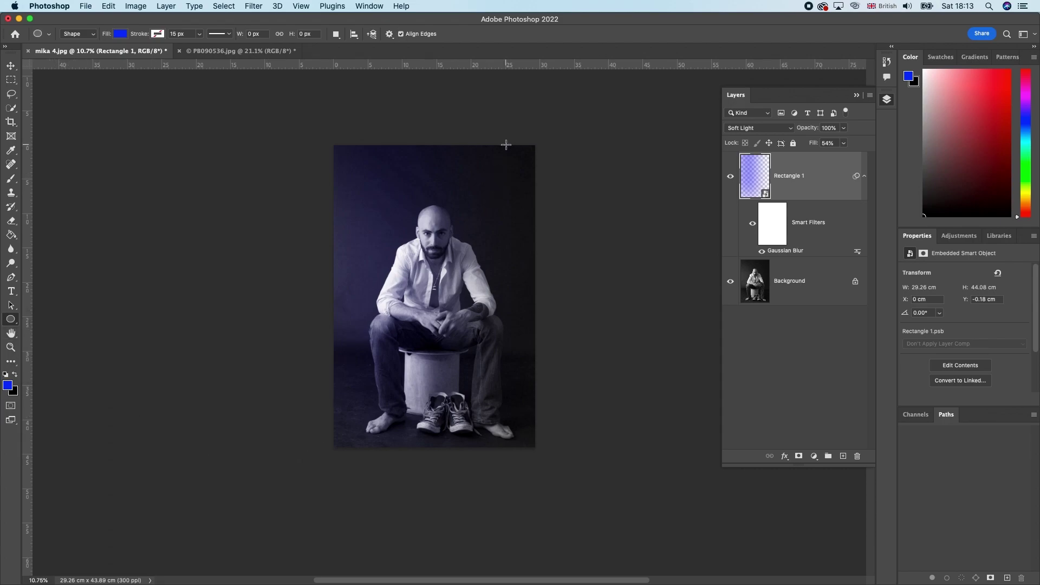
left_click_drag(505, 145, 562, 315)
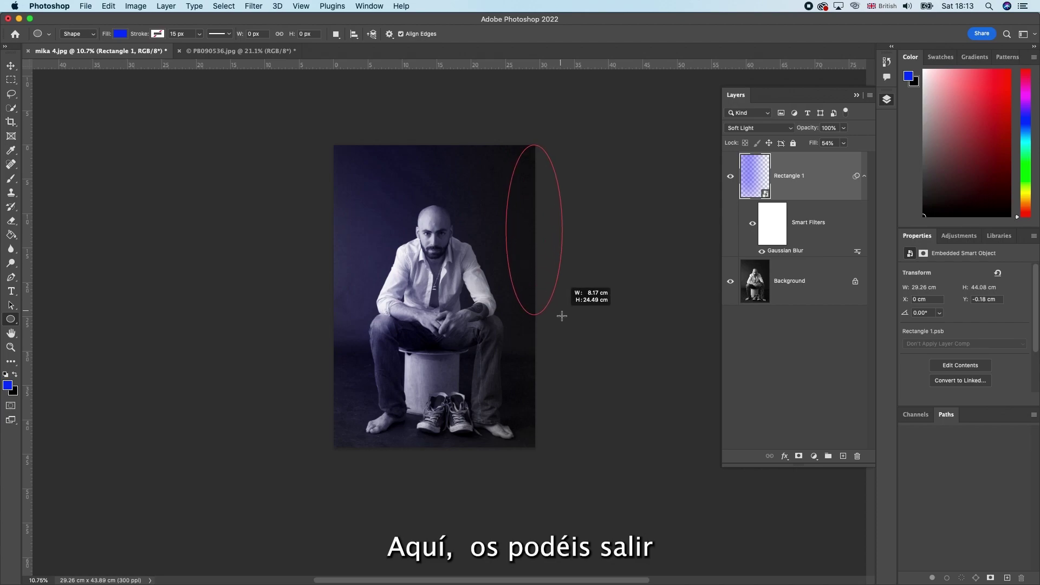
left_click_drag(561, 314, 562, 319)
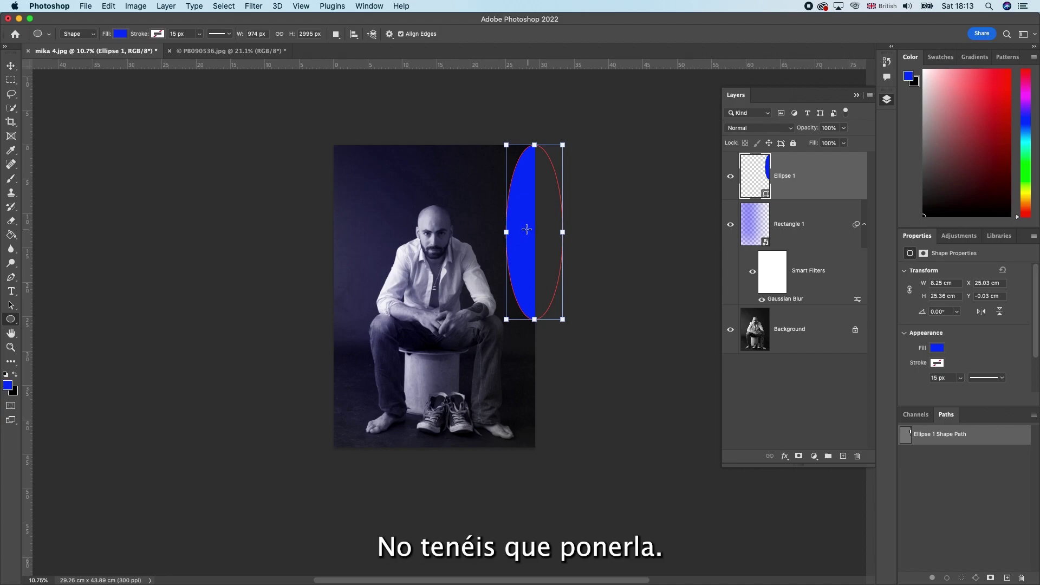
left_click(10, 65)
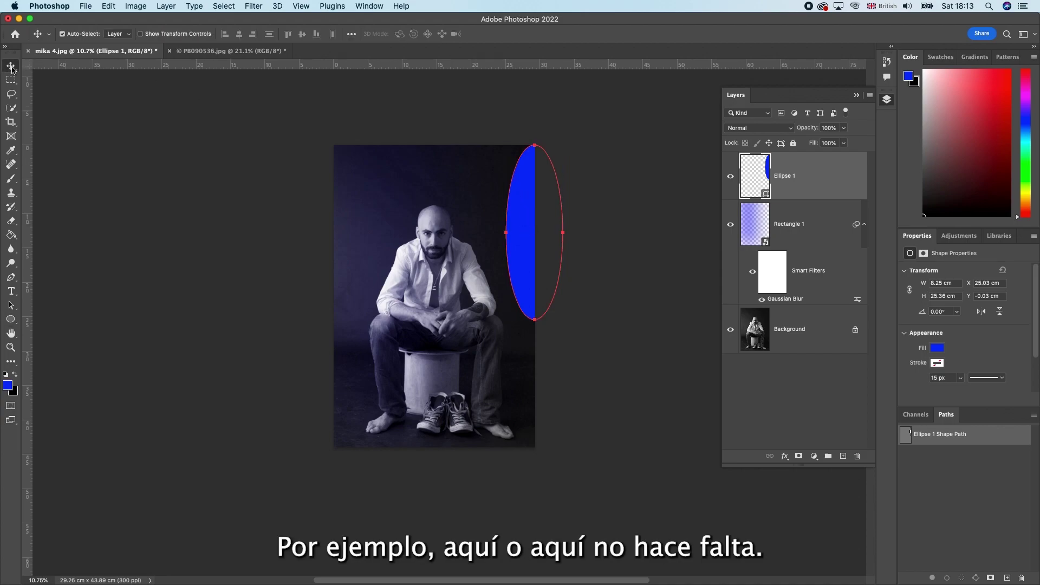
mouse_move(514, 246)
left_mouse_down()
mouse_move(467, 237)
mouse_move(524, 243)
left_mouse_up()
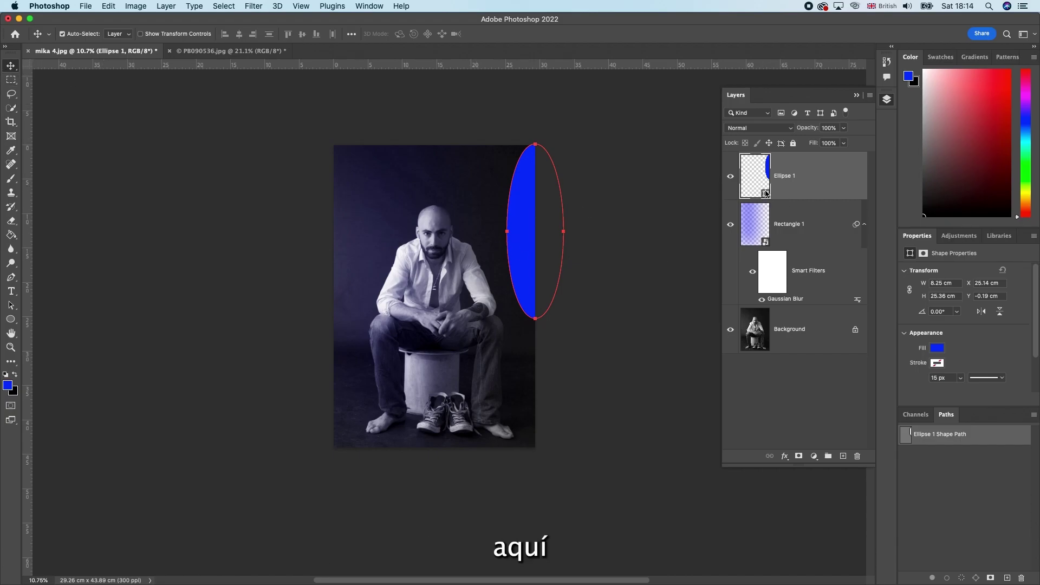
Change Ellipse 1's fill colour to a saturated red.
double_click(766, 193)
left_click(719, 243)
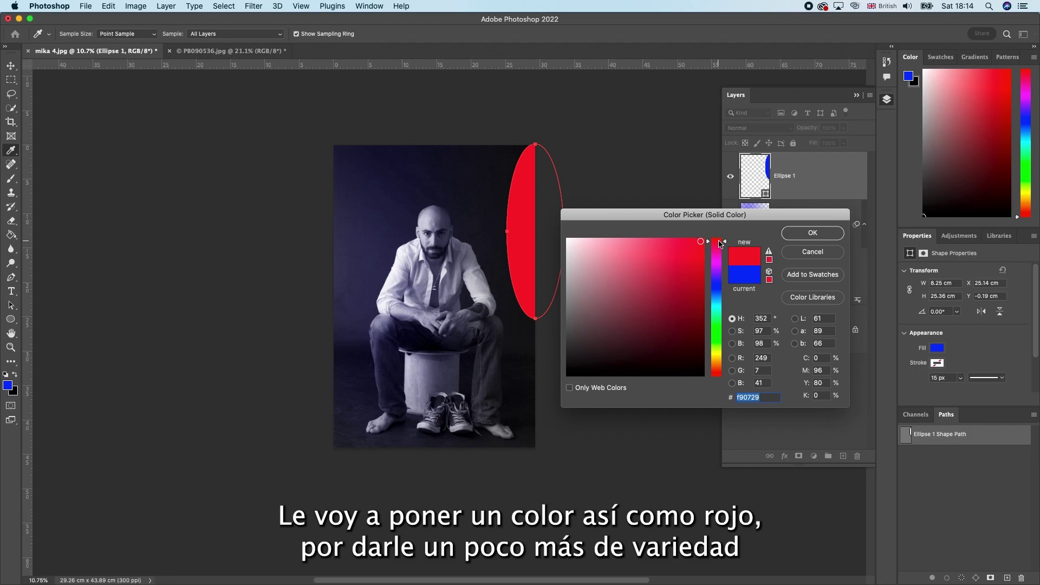
left_click(702, 241)
left_click(812, 233)
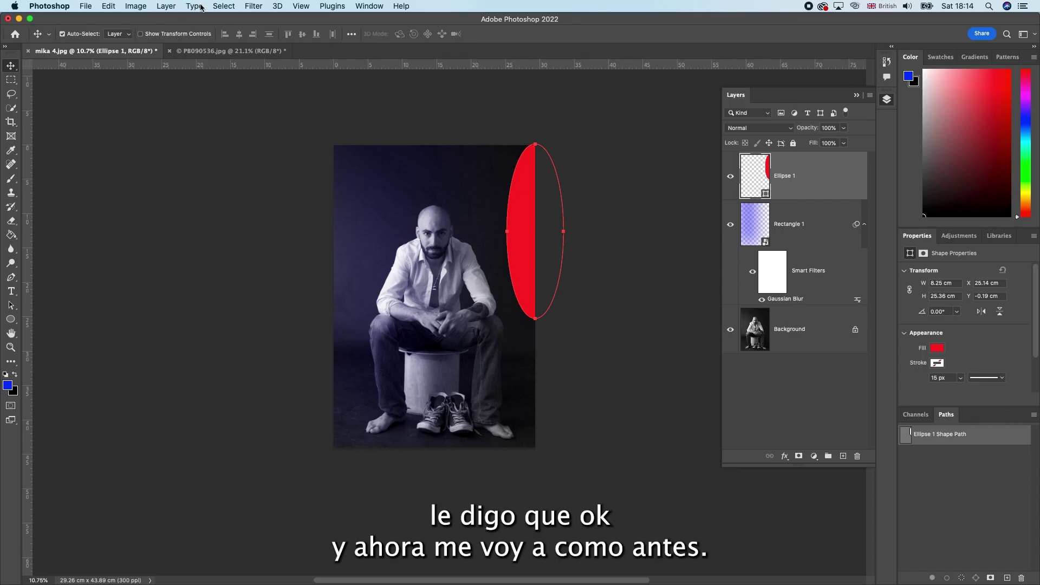
left_click(254, 6)
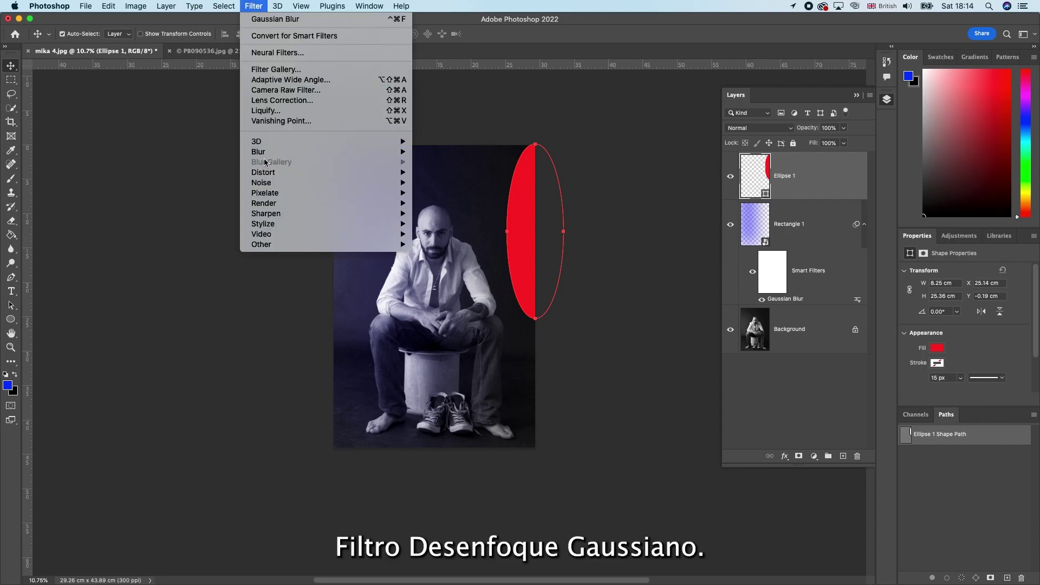
Make Ellipse 1 a smart object with a 1000-pixel Gaussian Blur.
mouse_move(258, 151)
left_click(426, 194)
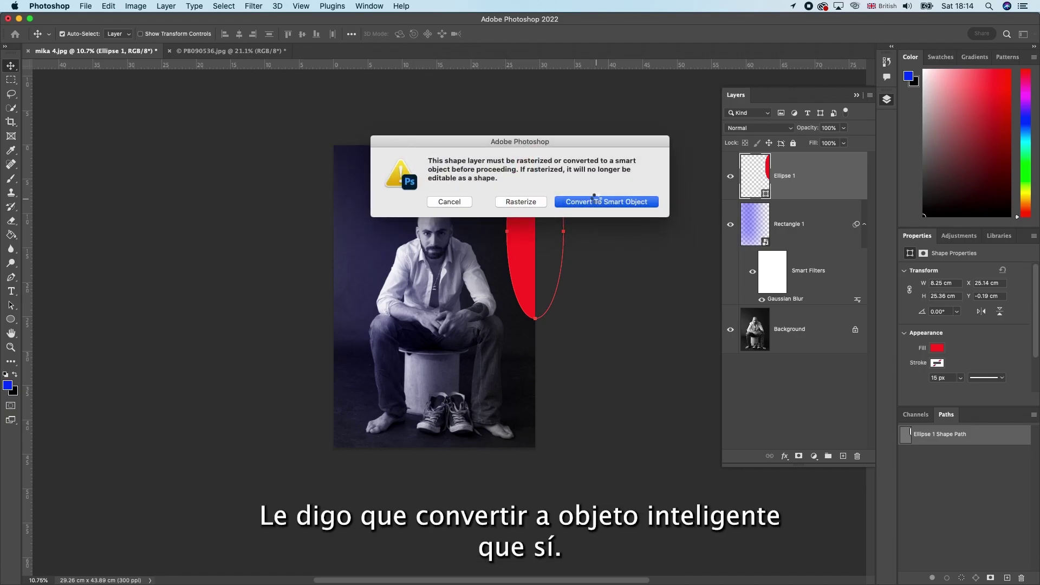
left_click(596, 199)
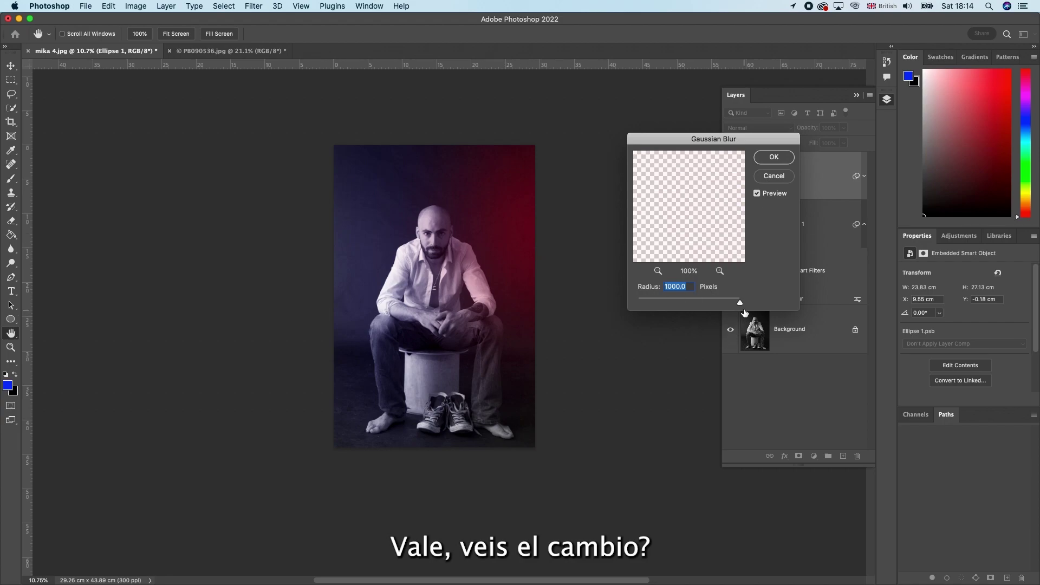
mouse_move(740, 304)
left_mouse_down()
mouse_move(689, 306)
mouse_move(771, 306)
left_mouse_up()
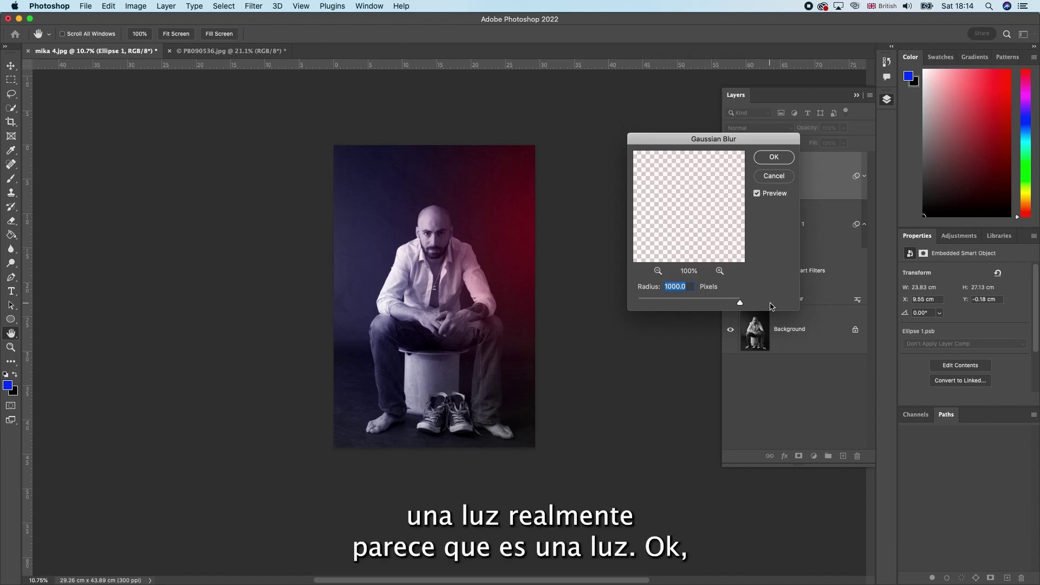
left_click(774, 157)
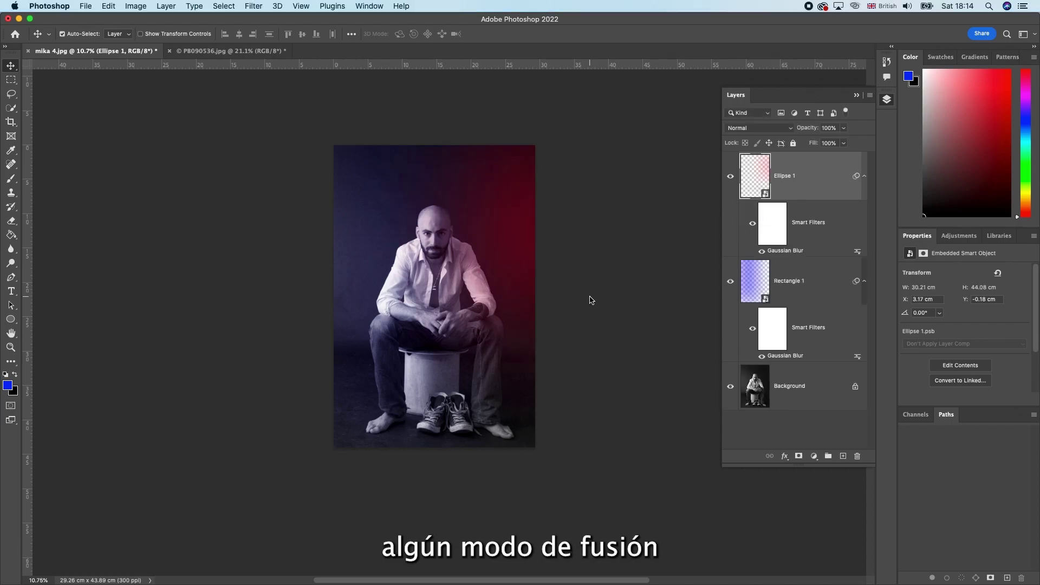
left_click(790, 128)
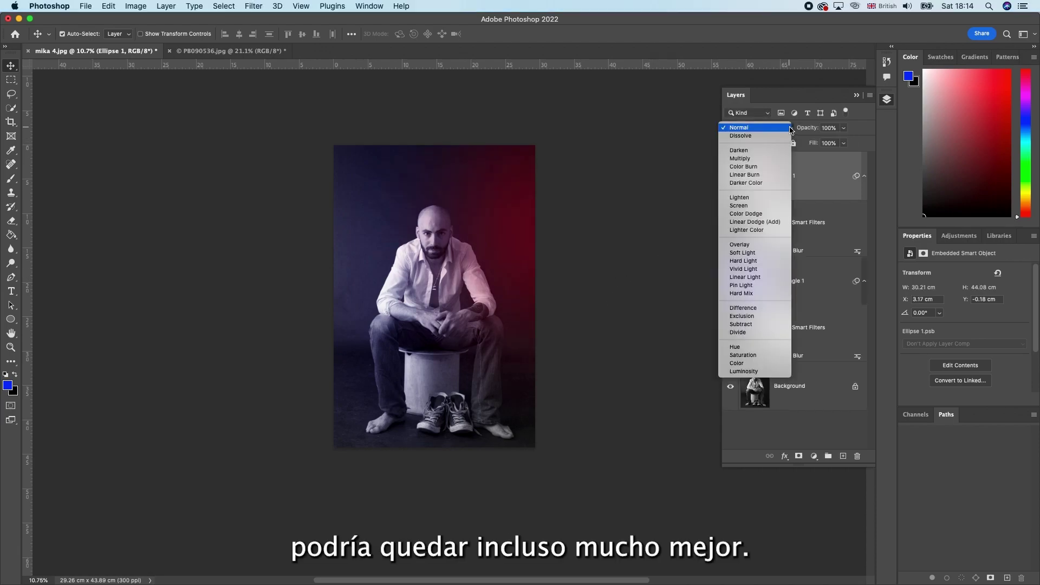
key("Down")
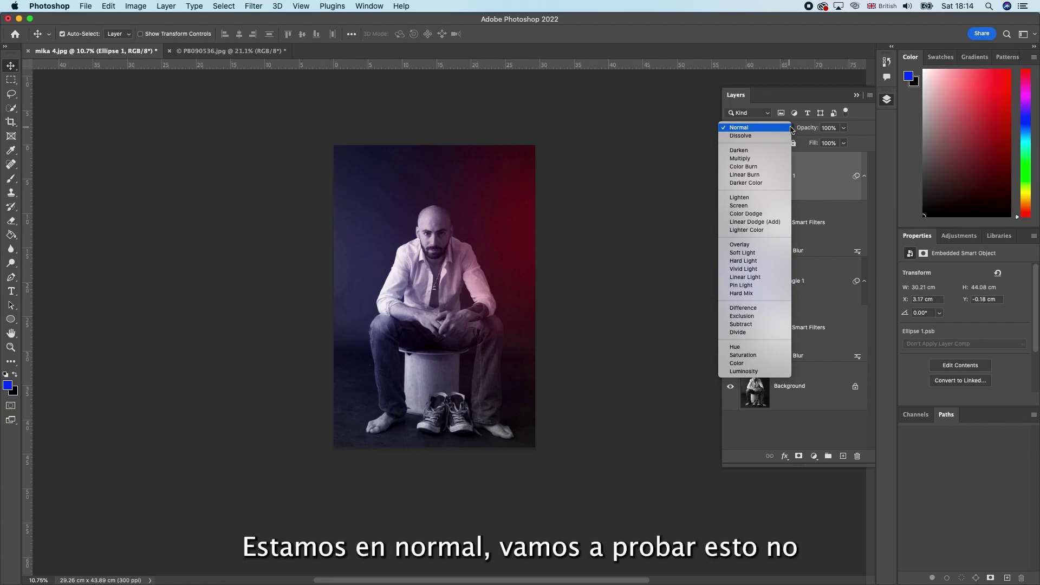
key("Down")
key("Down")
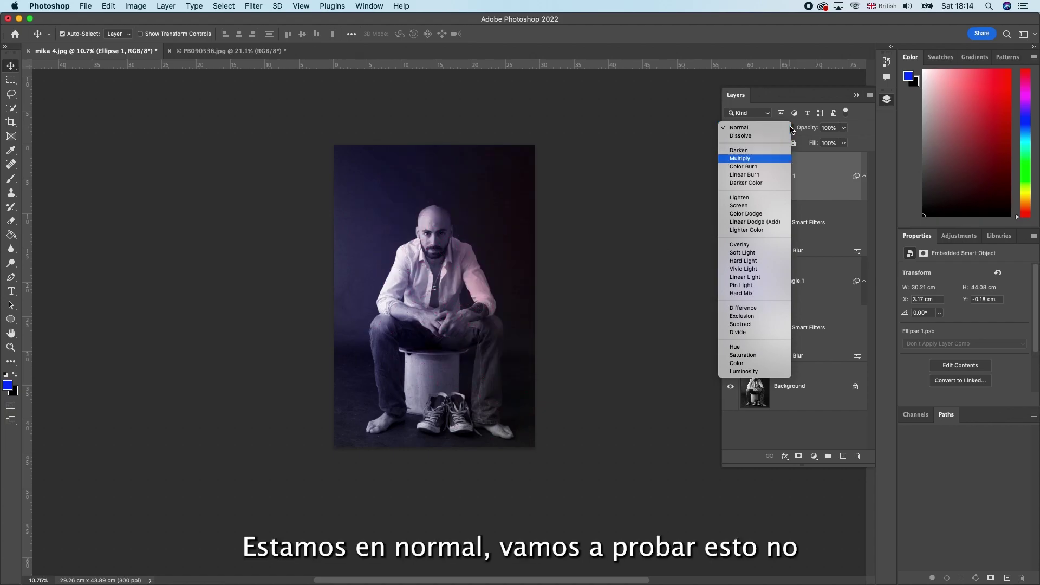
key("Down")
key("Down")
key("Down")
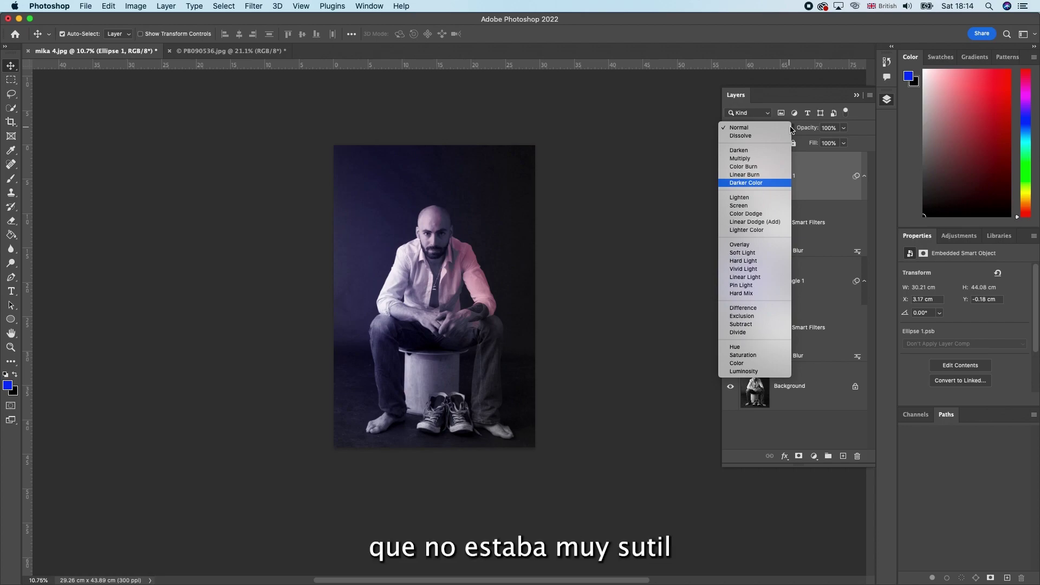
key("Down")
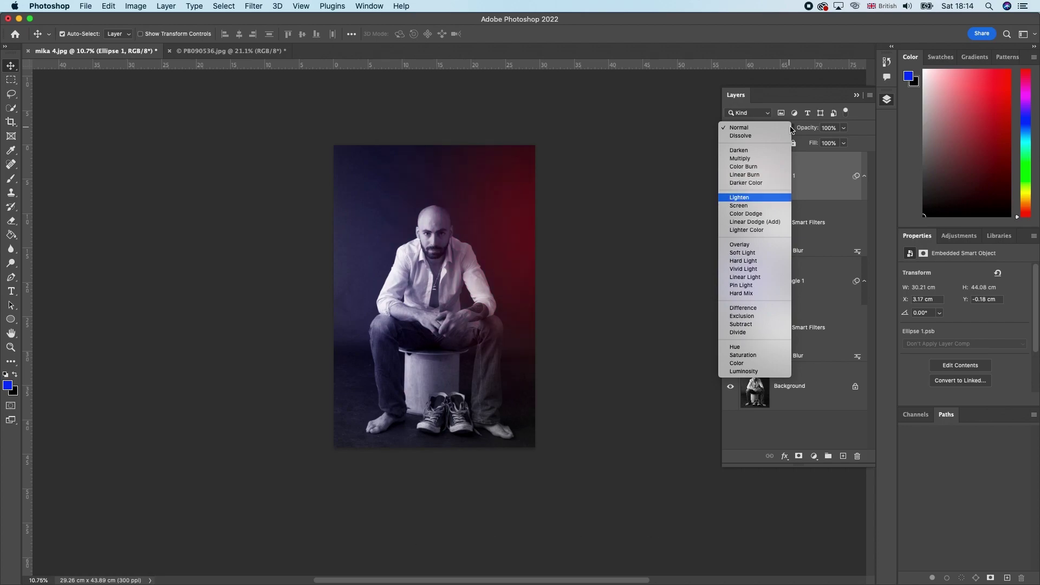
key("Down")
key("Down")
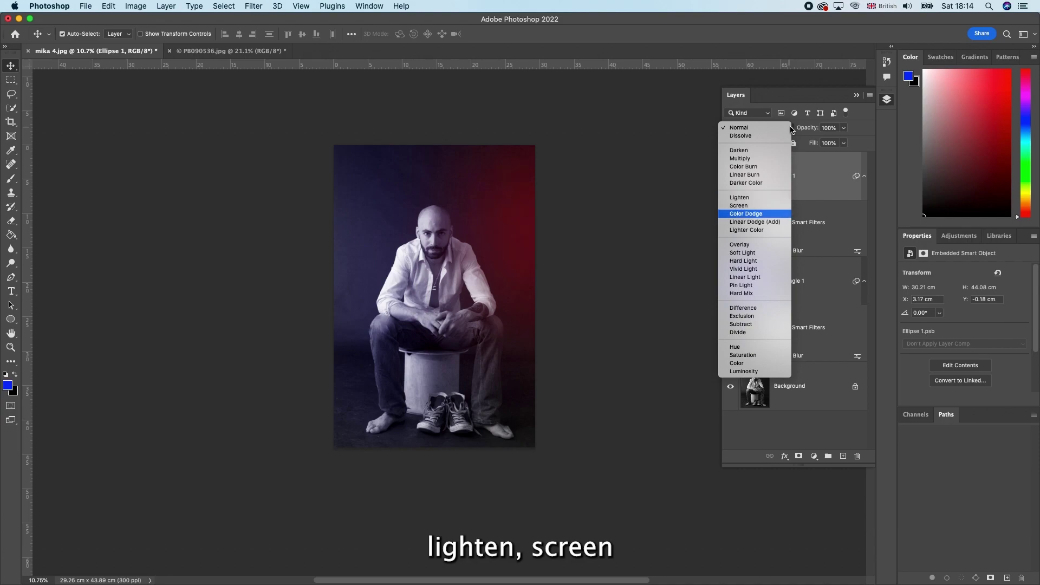
key("Down")
key("Down")
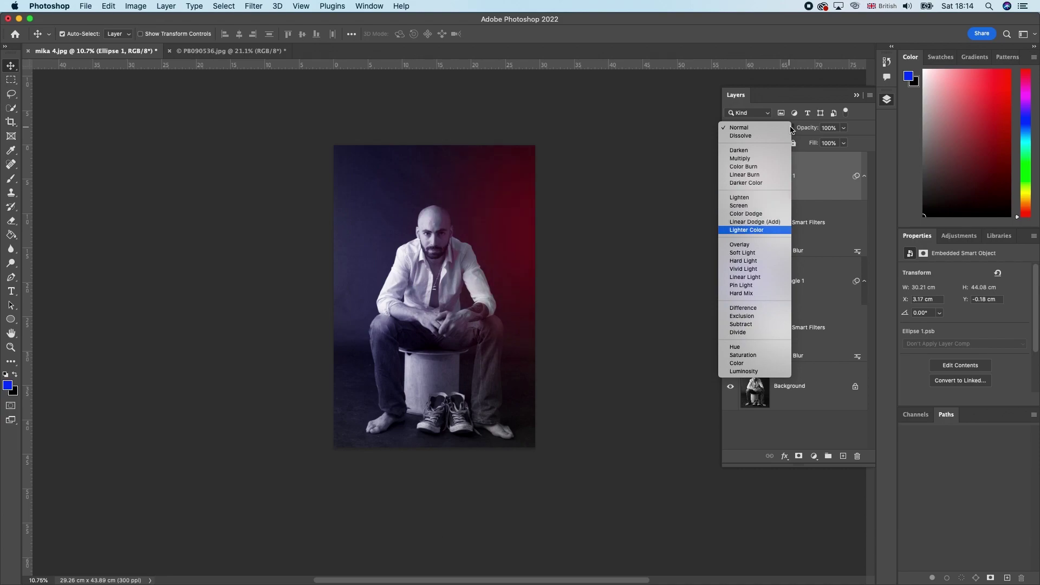
key("Down")
key("Up")
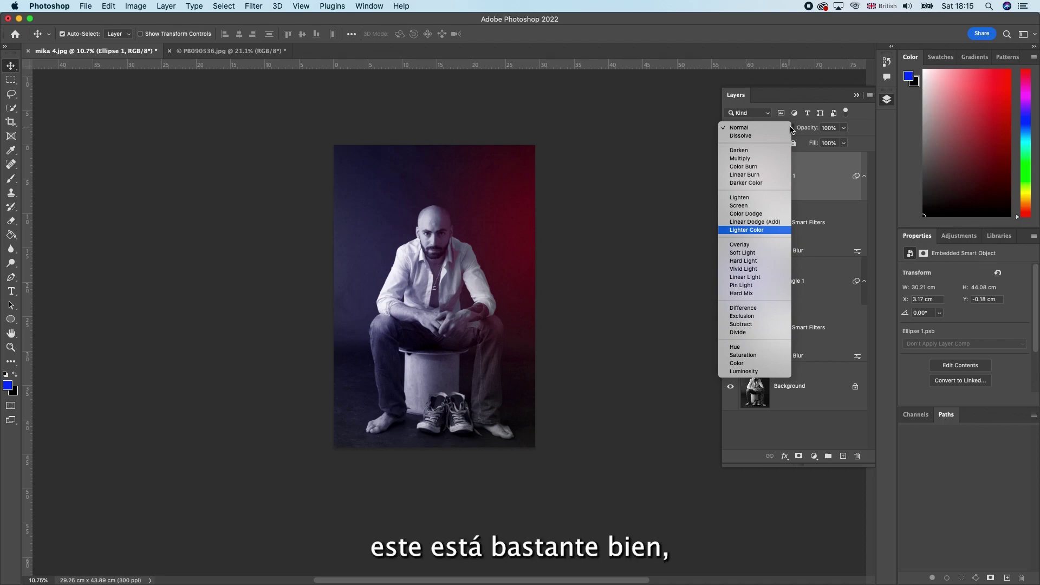
key("Down")
key("Down")
key("Down")
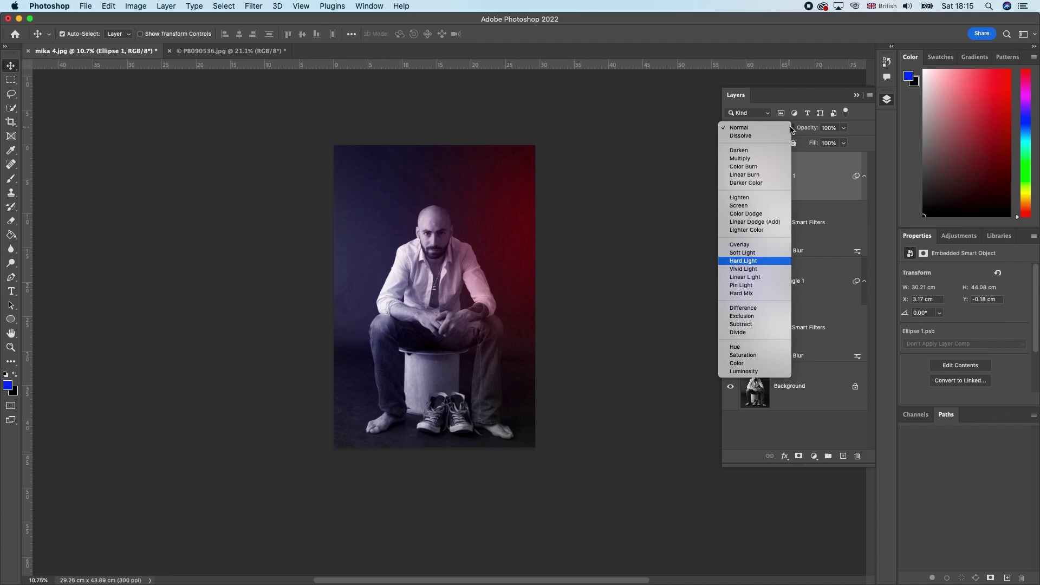
key("Down")
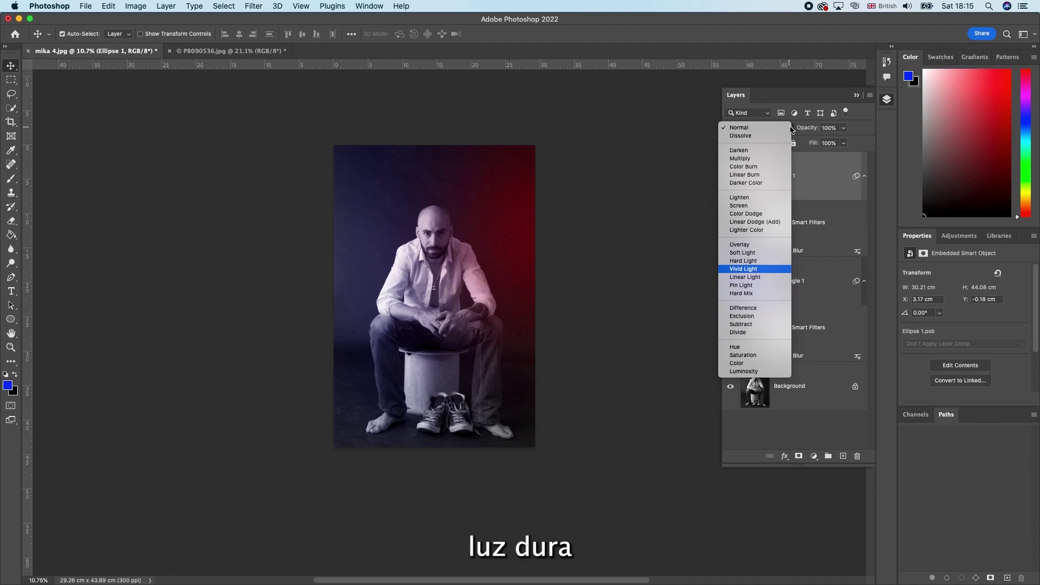
key("Down")
key("Down")
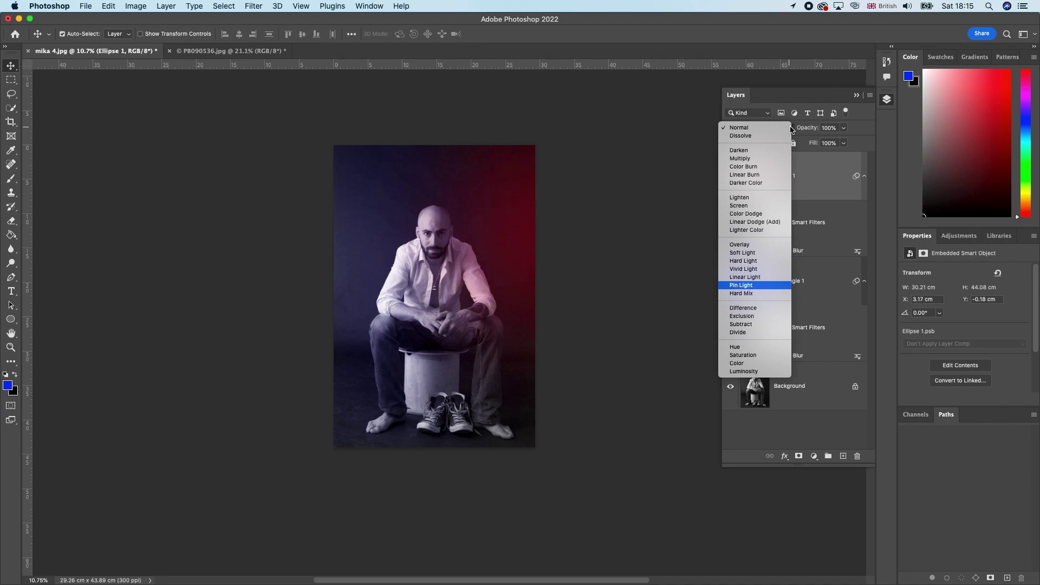
key("Down")
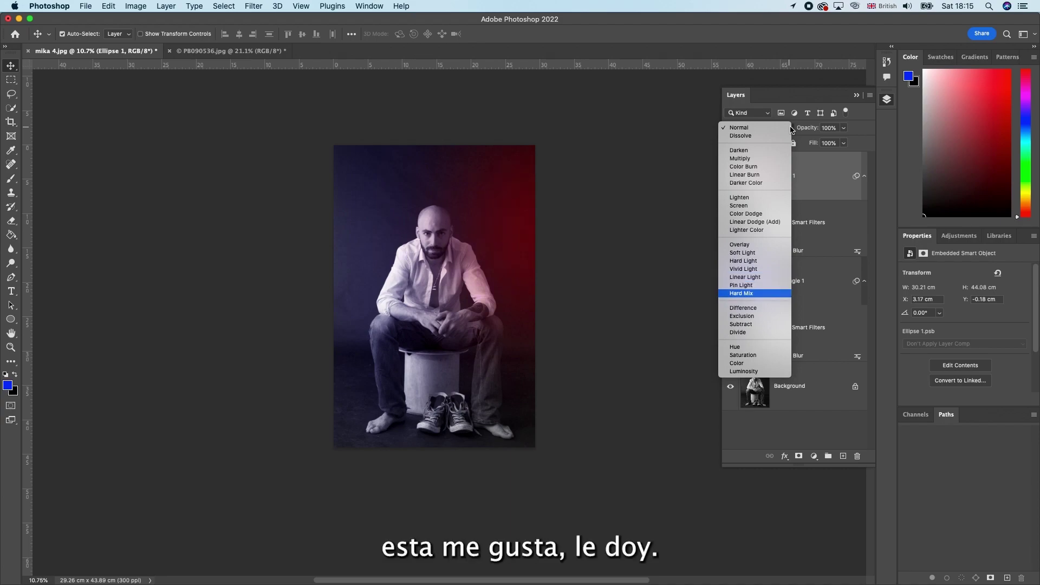
left_click(800, 108)
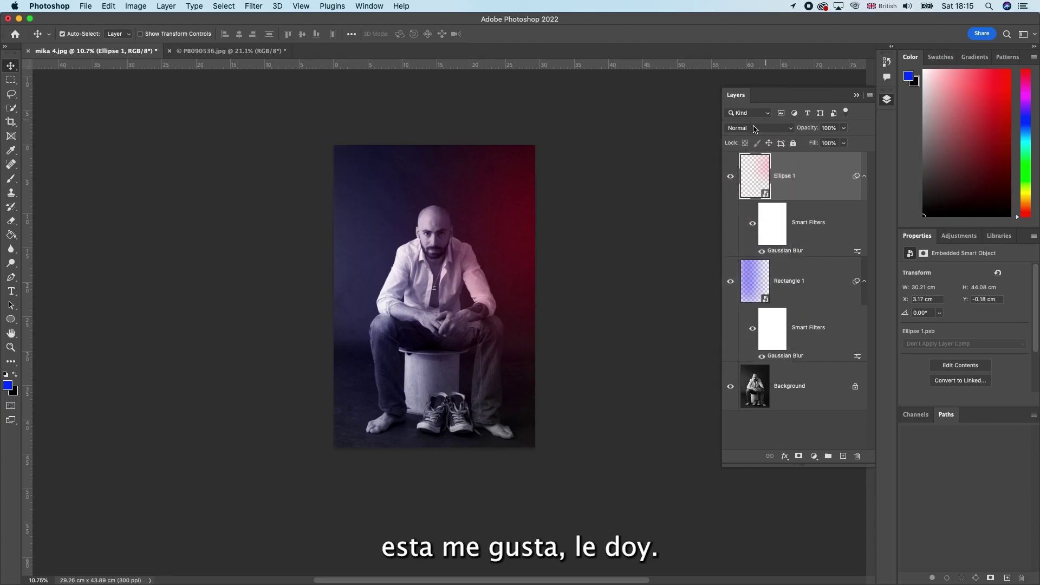
Reduce the Ellipse 1 layer's Fill to 43%.
scroll(479, 258, "down", 2)
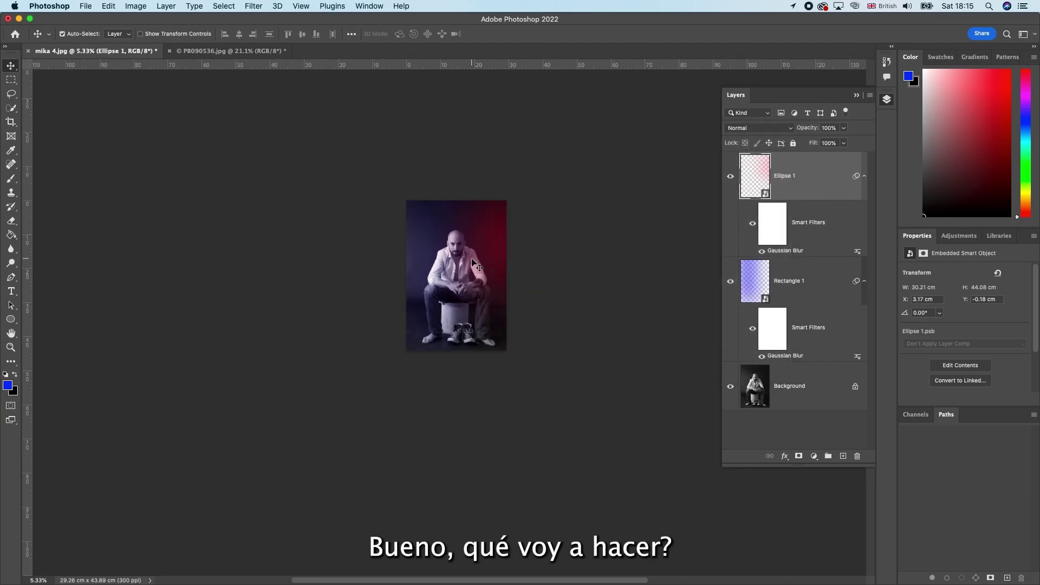
scroll(479, 258, "up", 2)
scroll(504, 239, "up", 2)
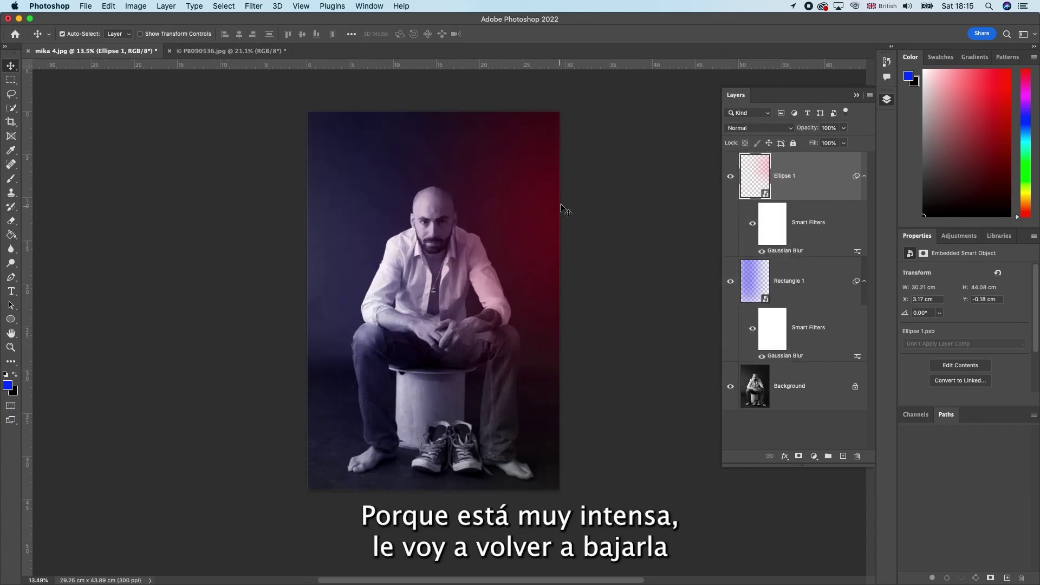
left_click(845, 144)
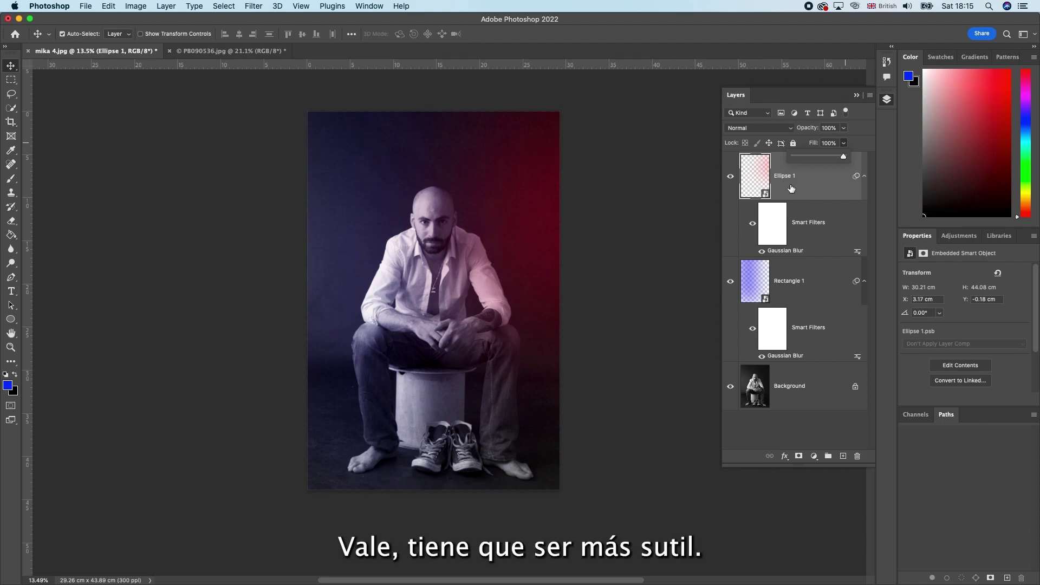
left_click_drag(843, 157, 819, 158)
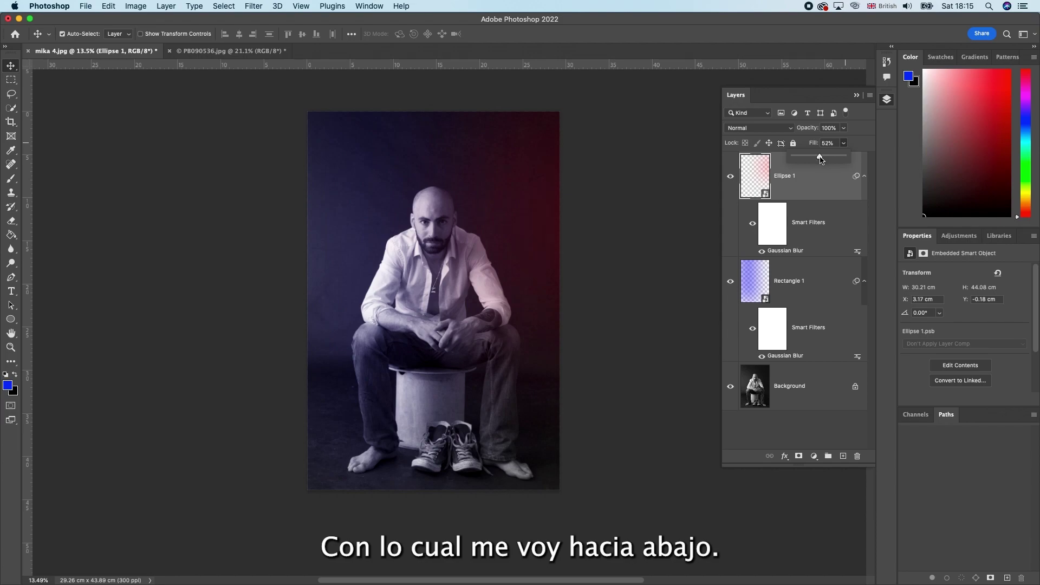
scroll(554, 237, "down", 3)
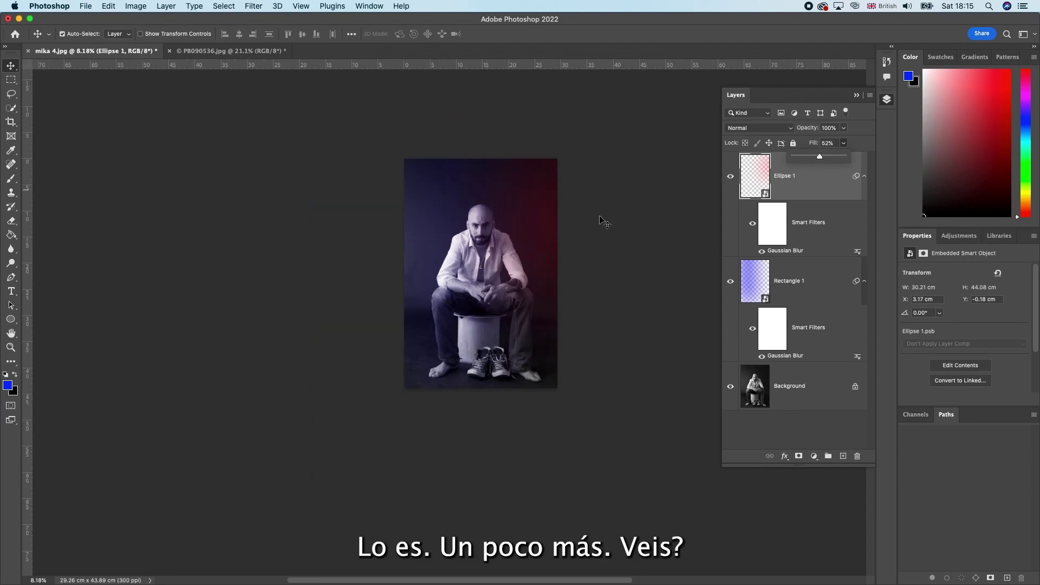
scroll(605, 222, "up", 1)
left_click_drag(819, 157, 815, 157)
scroll(564, 216, "up", 2)
scroll(563, 217, "up", 1)
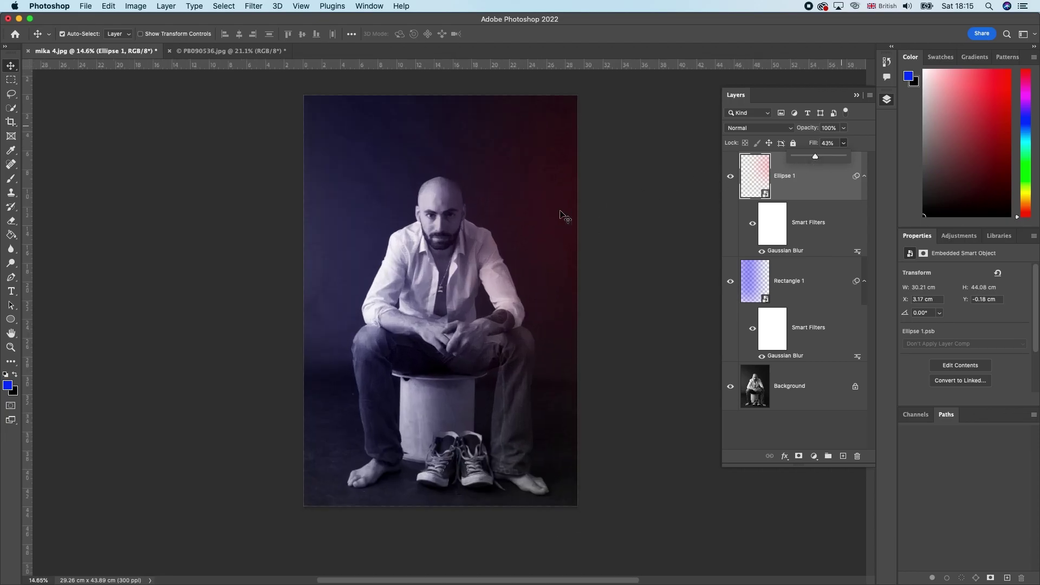
scroll(563, 216, "up", 2)
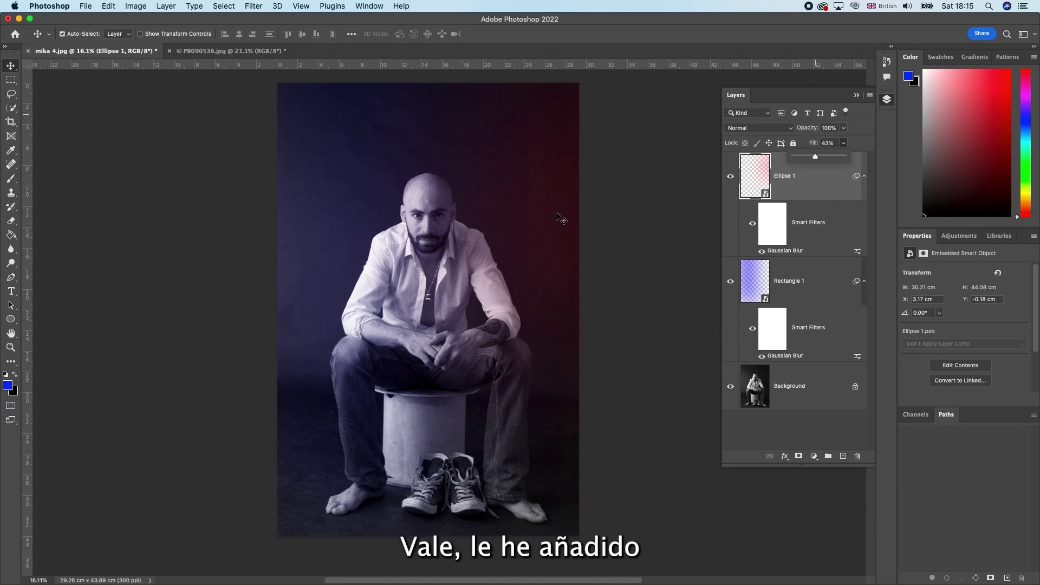
left_click(730, 177)
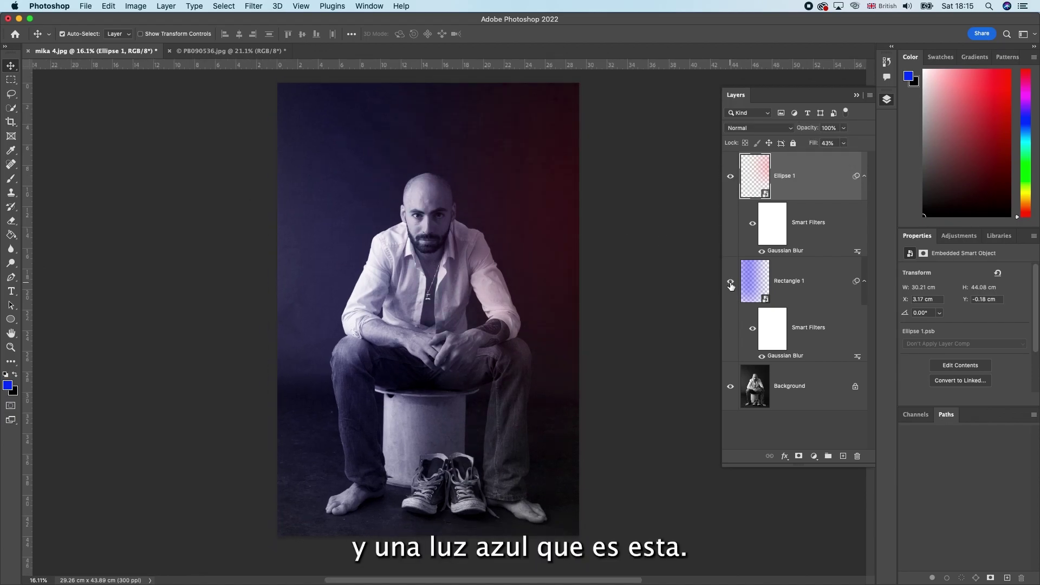
left_click(729, 281)
scroll(412, 284, "down", 3)
scroll(413, 285, "down", 1)
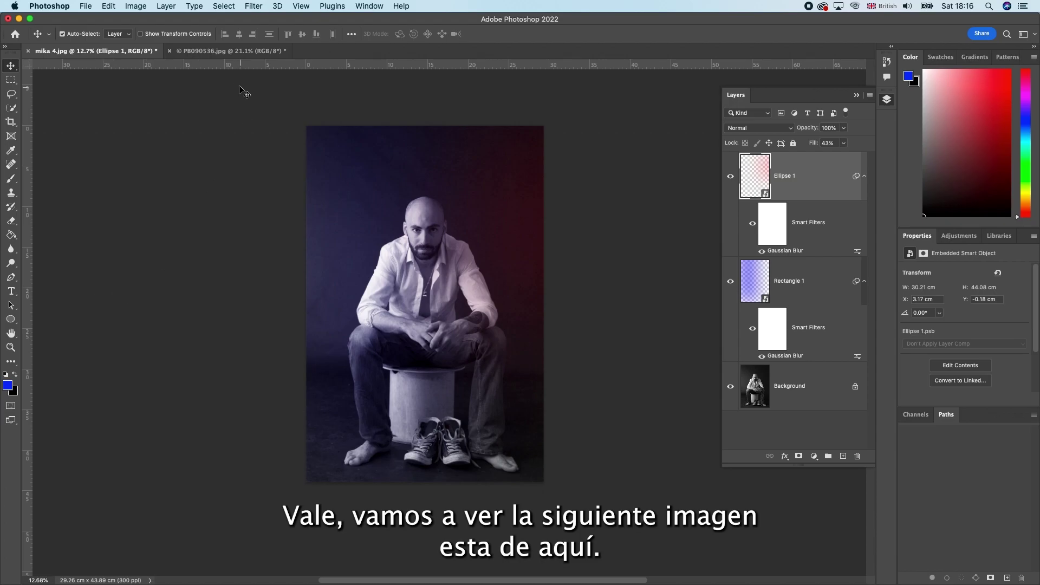
left_click(238, 52)
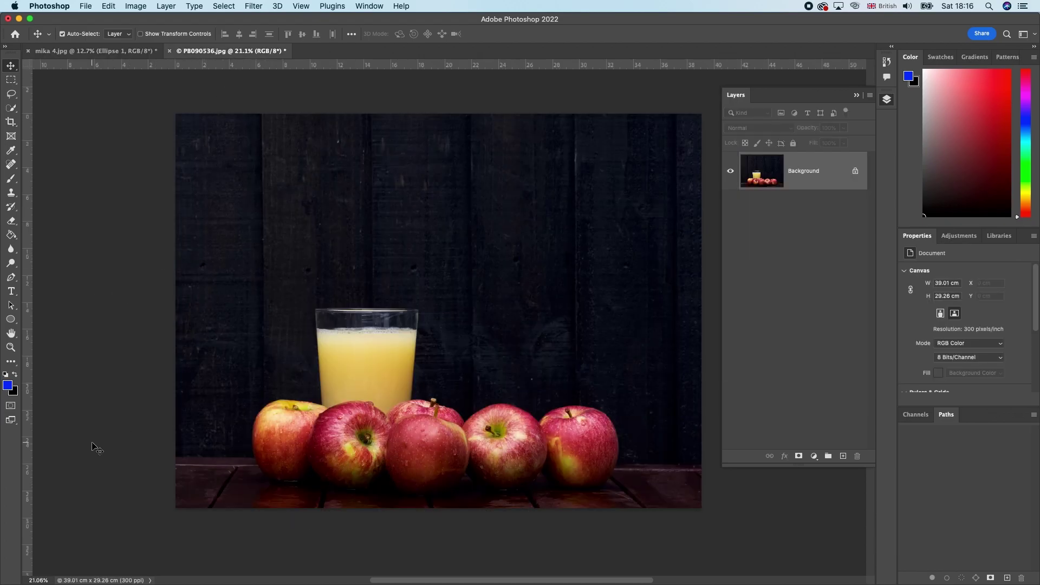
On PB090536.jpg, draw a tall triangle with the Triangle Tool from the photo's top edge downward.
scroll(233, 434, "down", 1)
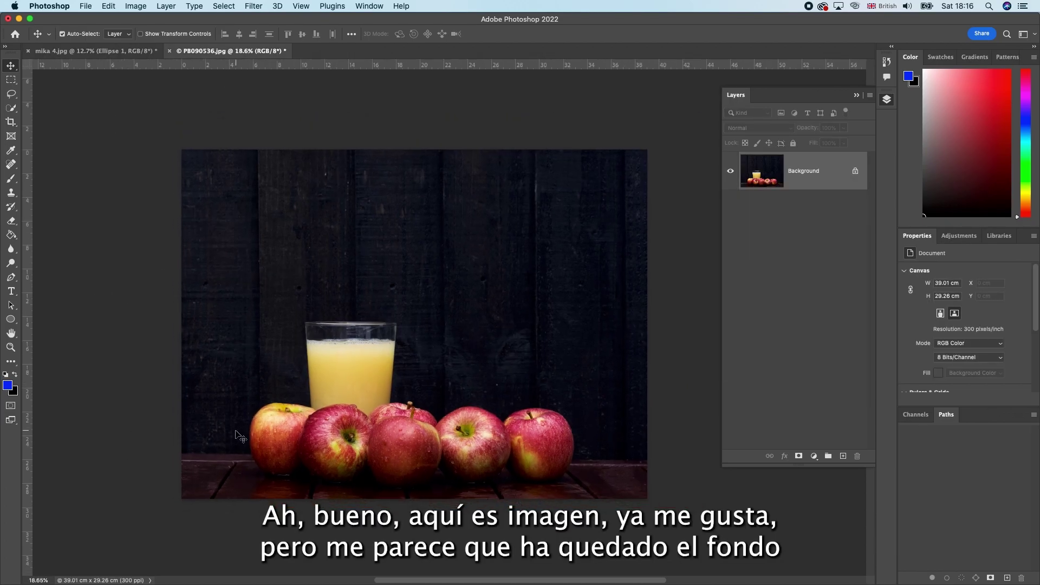
scroll(238, 437, "up", 1)
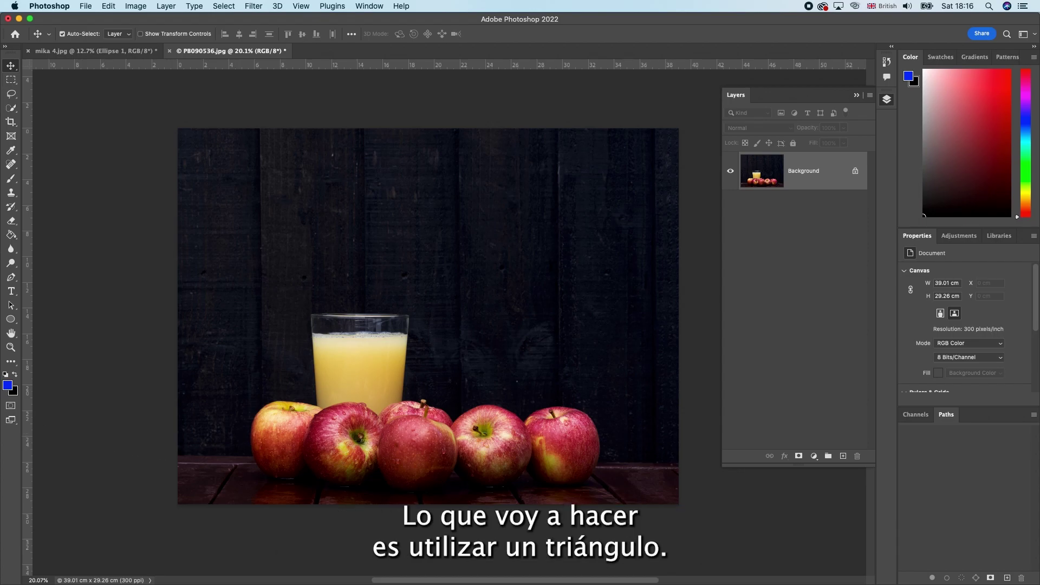
left_click(14, 323)
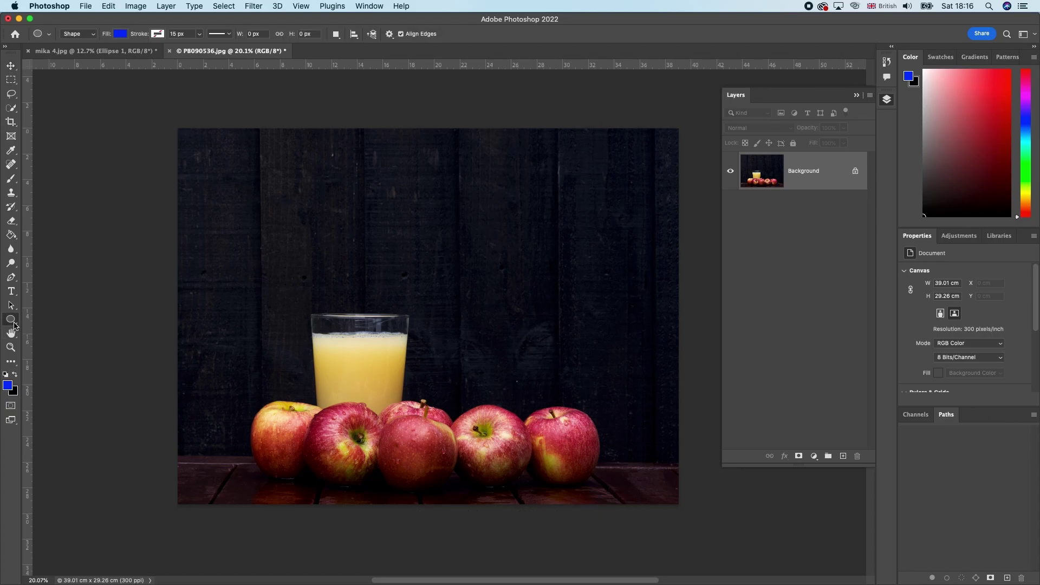
right_click(14, 324)
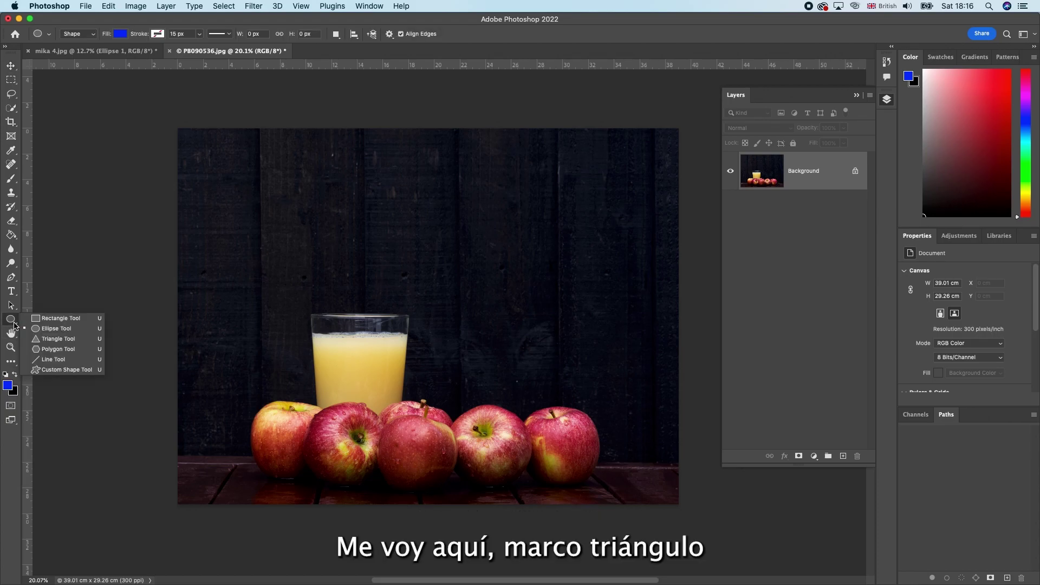
left_click(54, 339)
mouse_move(402, 134)
left_mouse_down()
mouse_move(512, 505)
mouse_move(535, 512)
left_mouse_up()
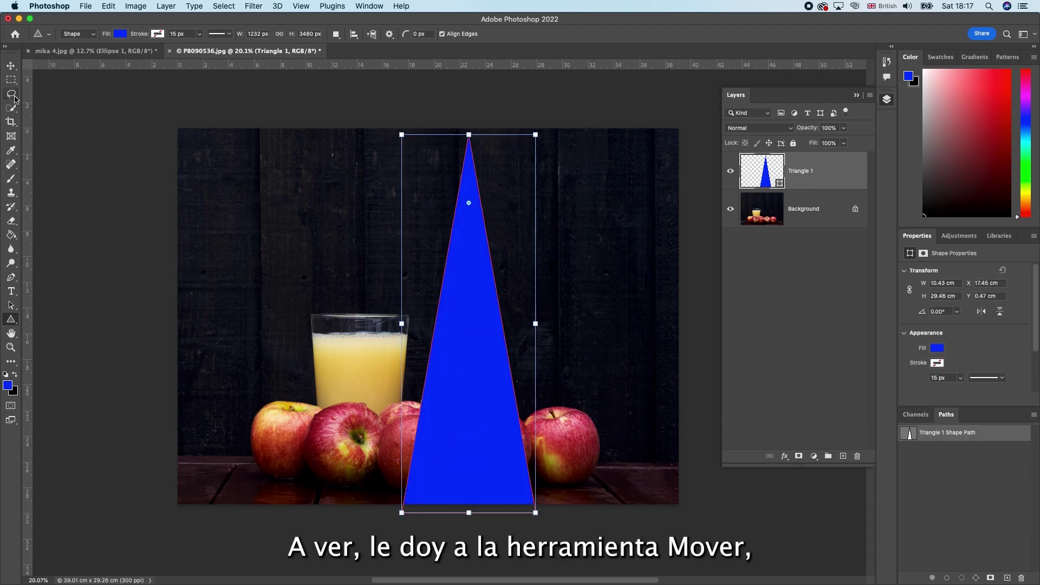
Centre Triangle 1 on the photo and stretch it wide across nearly the whole image.
left_click(11, 66)
left_click_drag(471, 436, 414, 424)
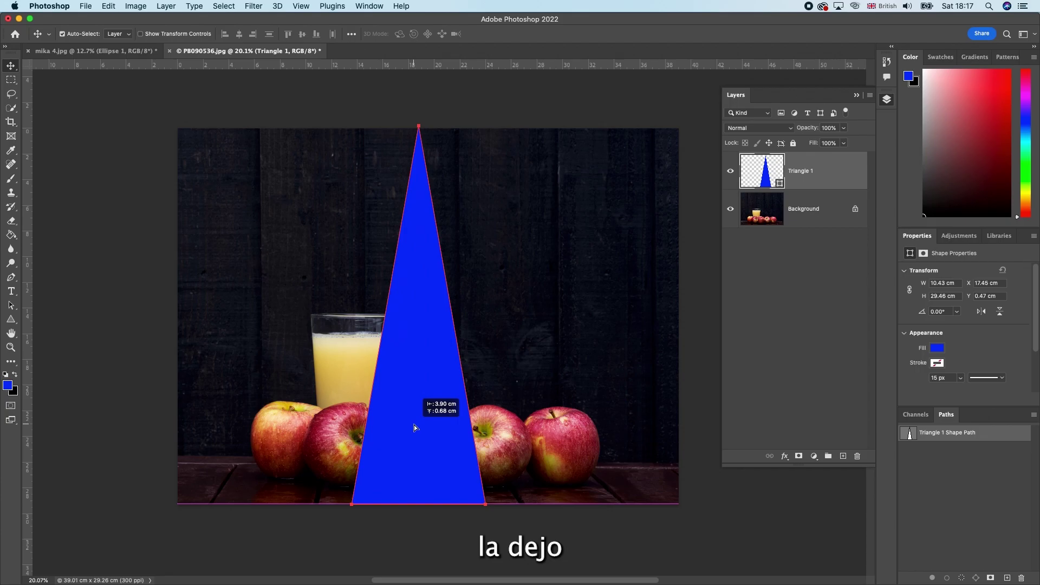
left_click_drag(414, 424, 420, 425)
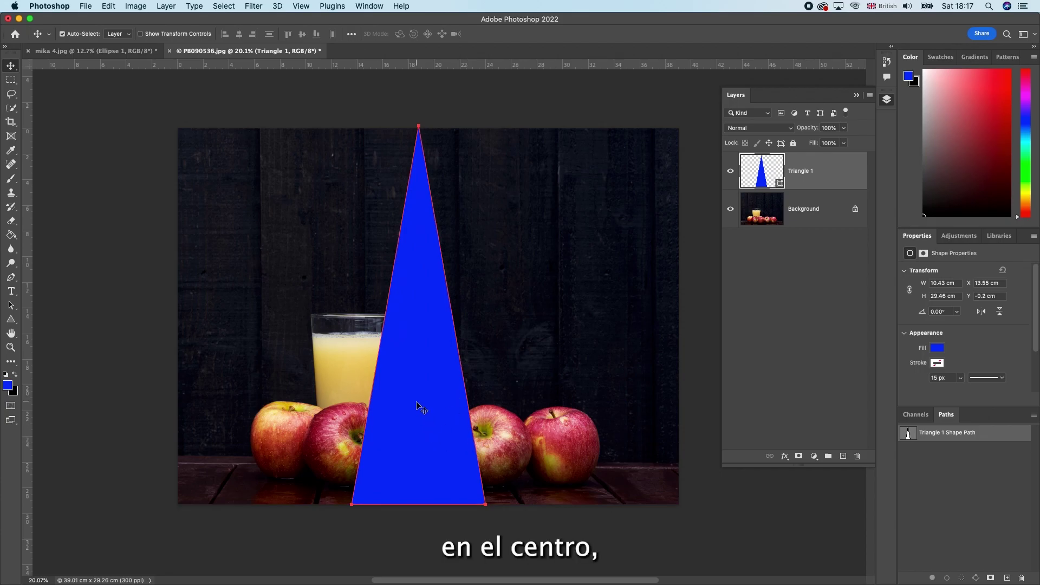
key("super+t")
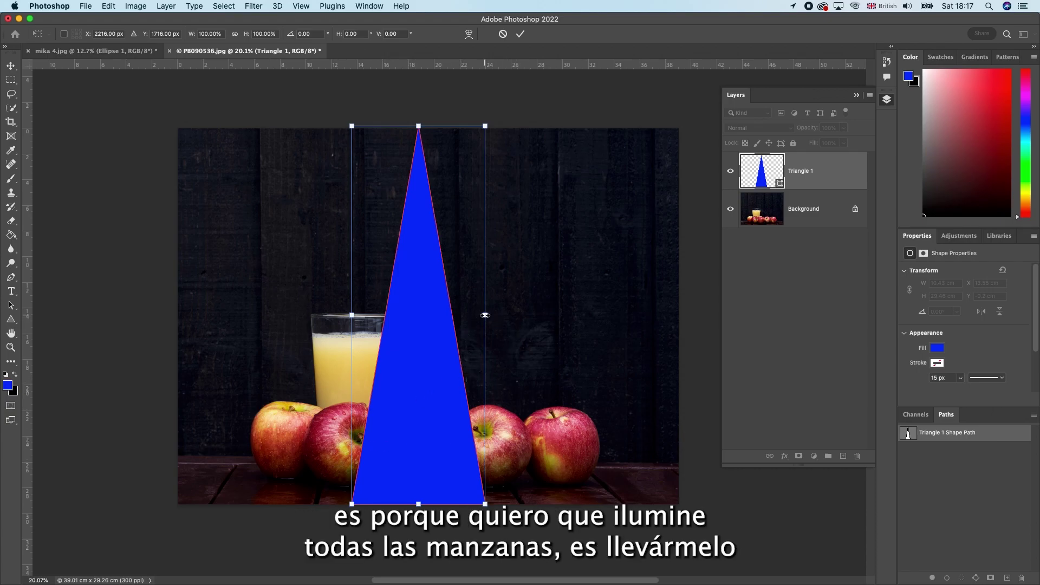
left_click_drag(484, 315, 608, 315)
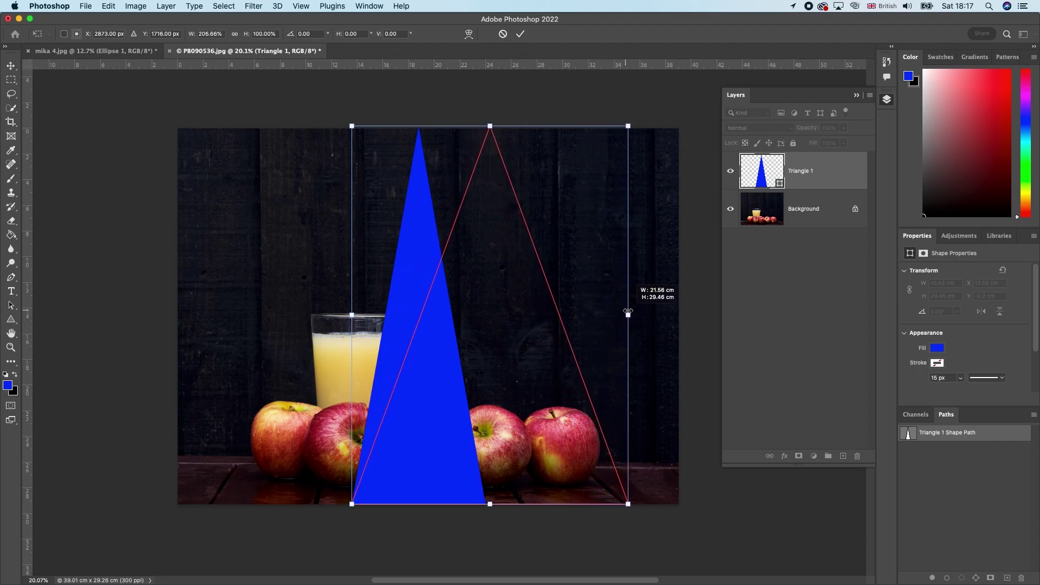
left_click_drag(608, 316, 628, 315)
left_click_drag(349, 315, 203, 298)
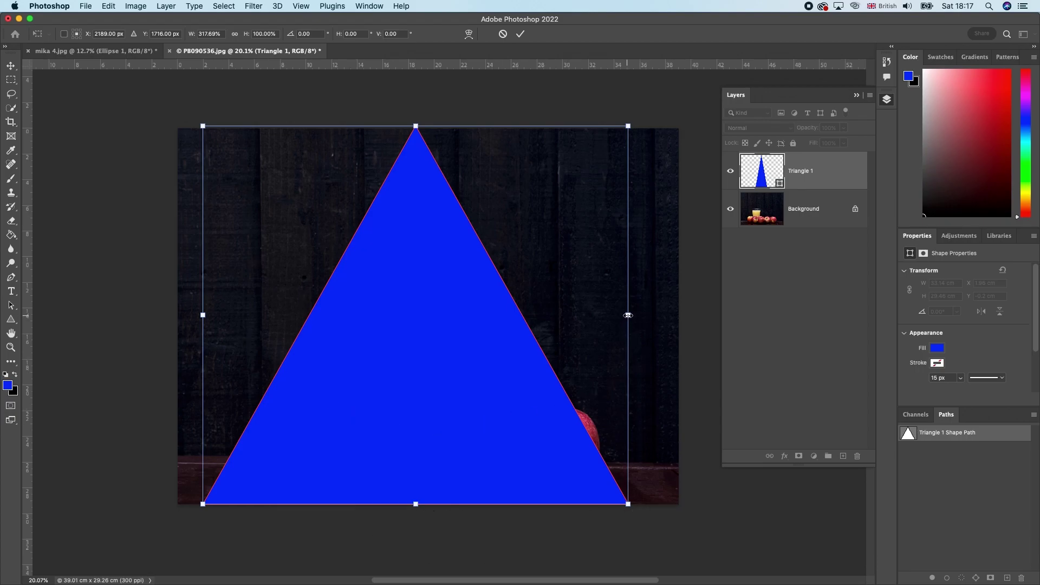
left_click_drag(627, 314, 640, 314)
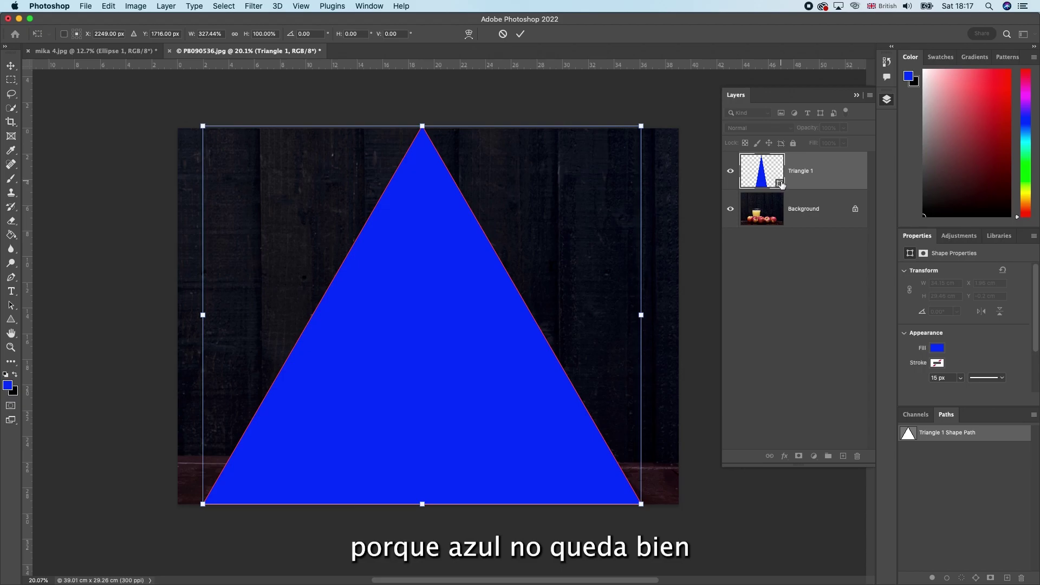
Set Triangle 1's fill to near-white #f3f3f8.
double_click(780, 186)
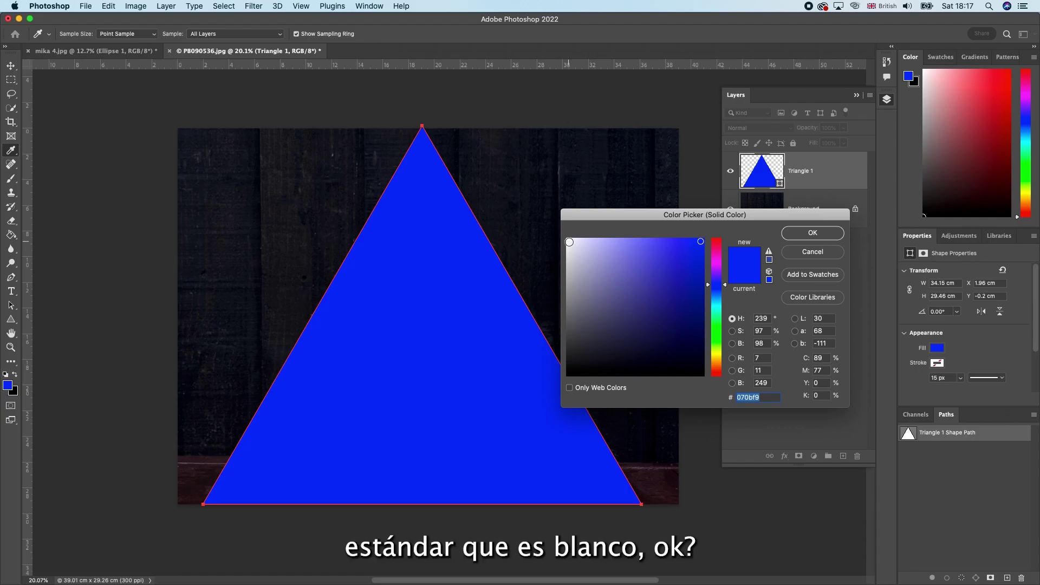
left_click(569, 242)
left_click(812, 233)
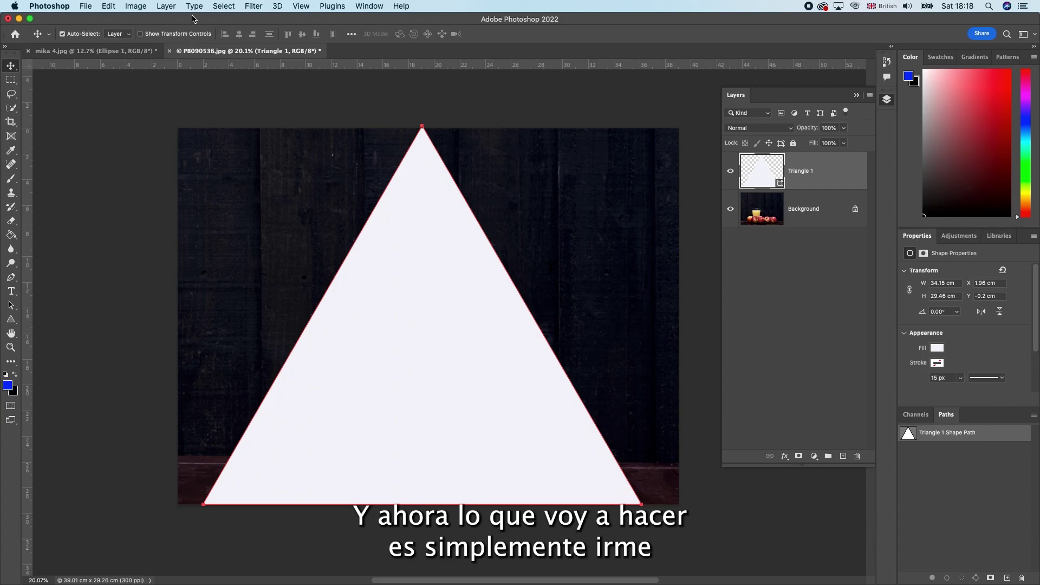
left_click(255, 6)
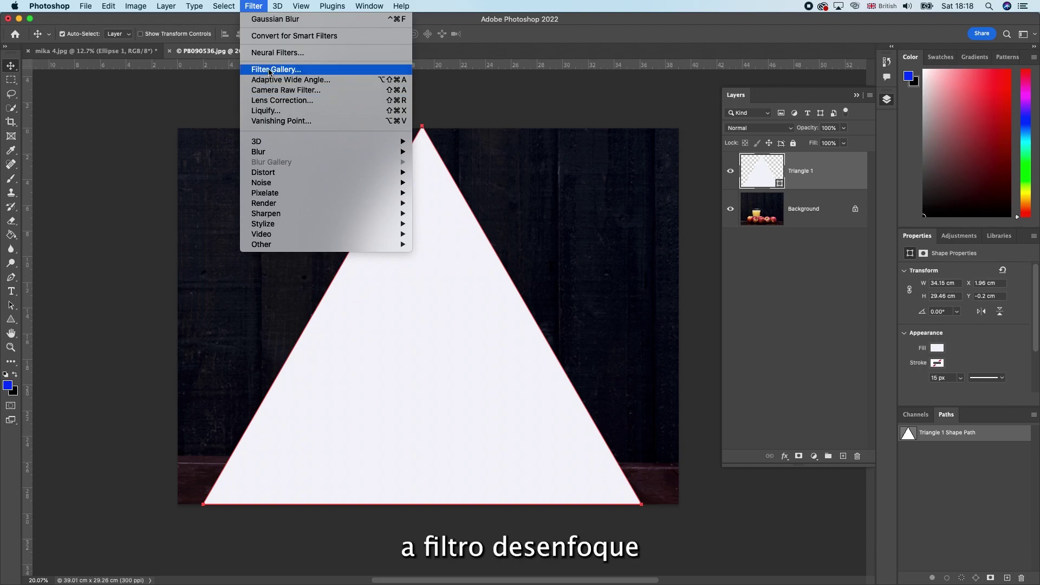
mouse_move(258, 151)
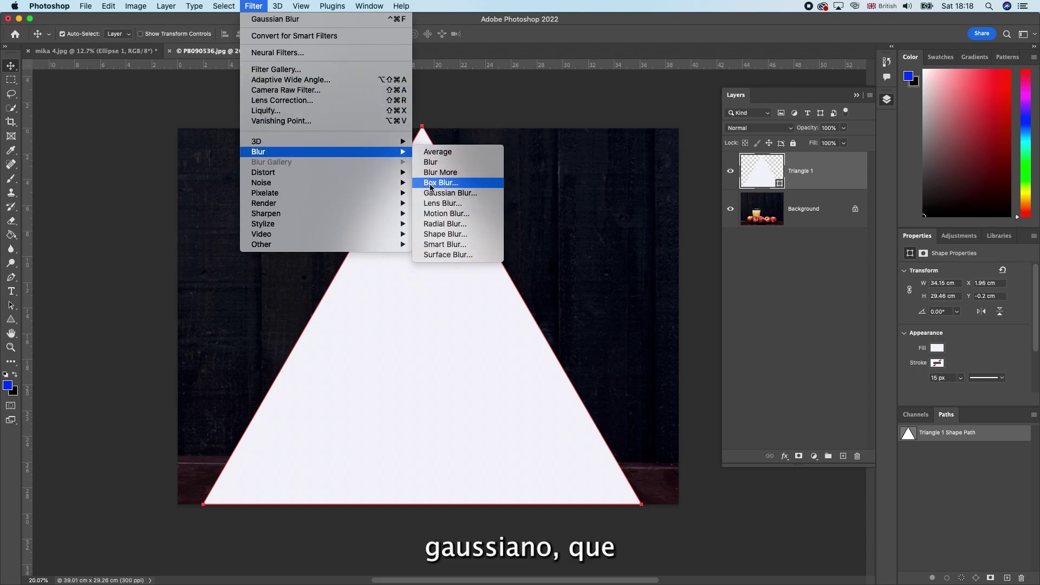
Convert the Triangle 1 shape layer to a smart object and apply a 1000-pixel Gaussian Blur.
left_click(434, 193)
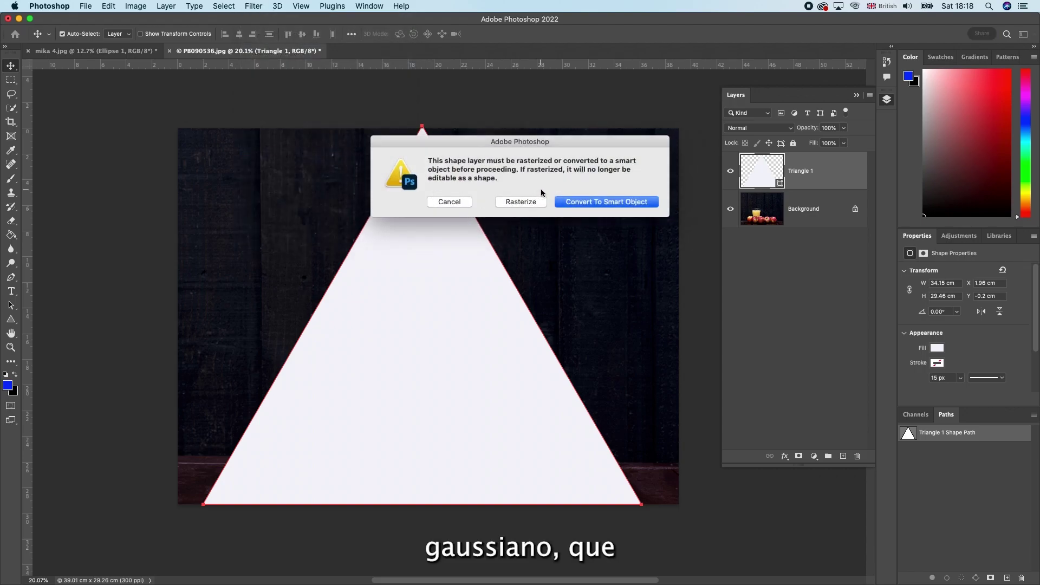
left_click(584, 202)
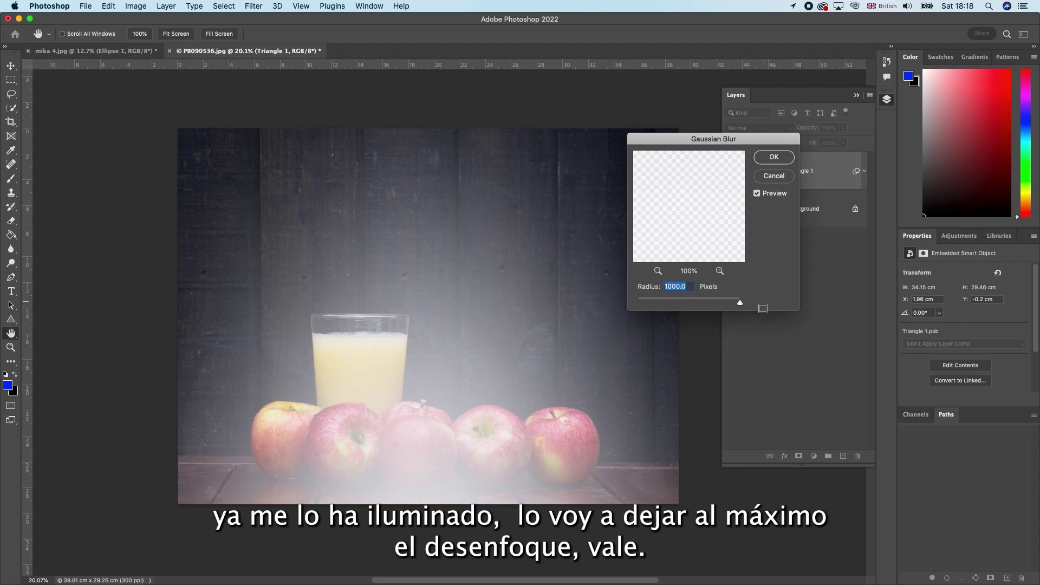
left_click(775, 158)
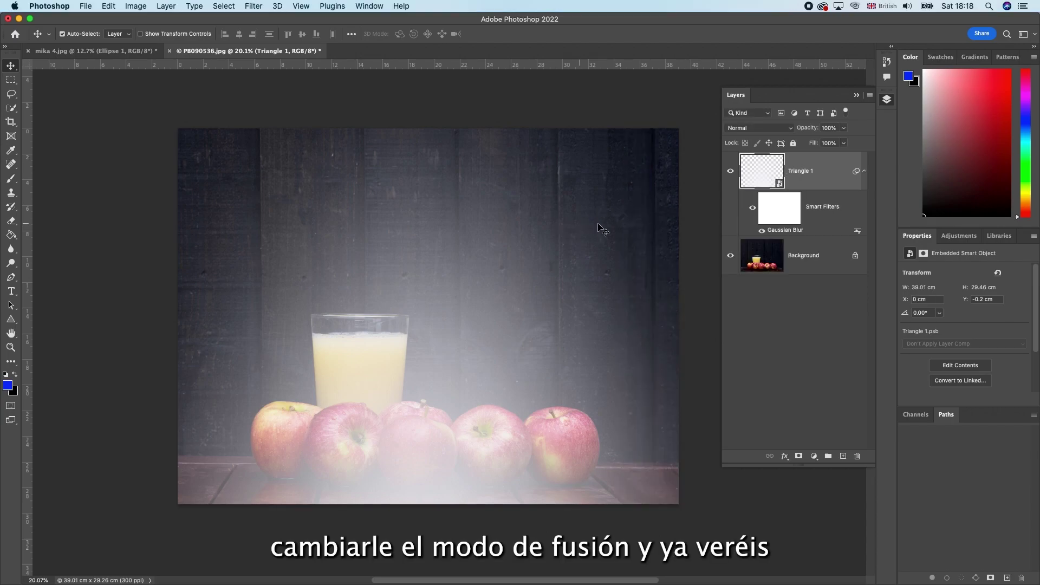
Preview Triangle 1's blend modes (darken, Lighten, Screen, Color Dodge) and settle on Soft Light.
left_click(791, 128)
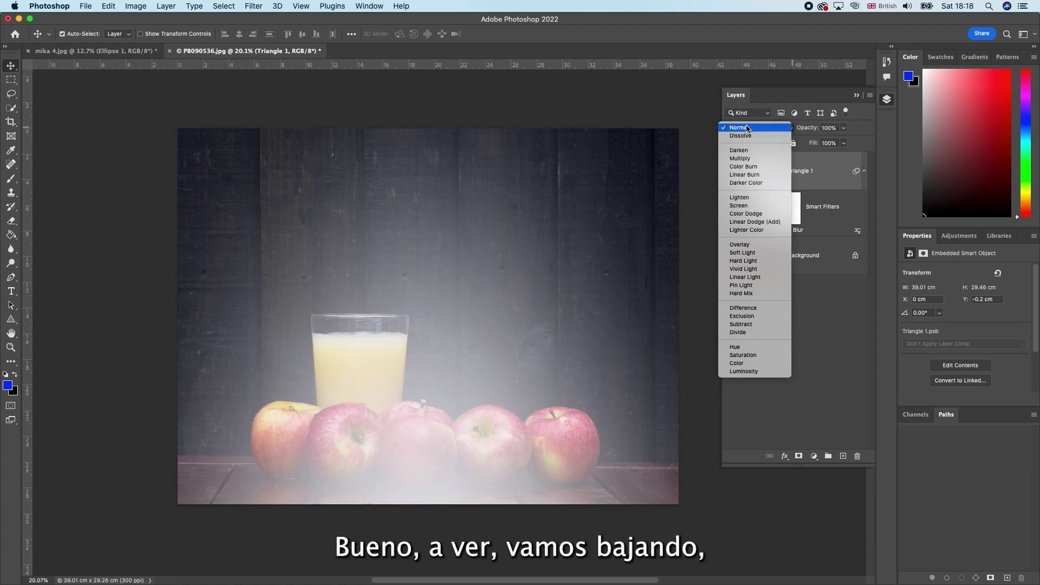
key("Down")
key("Down")
key("Down")
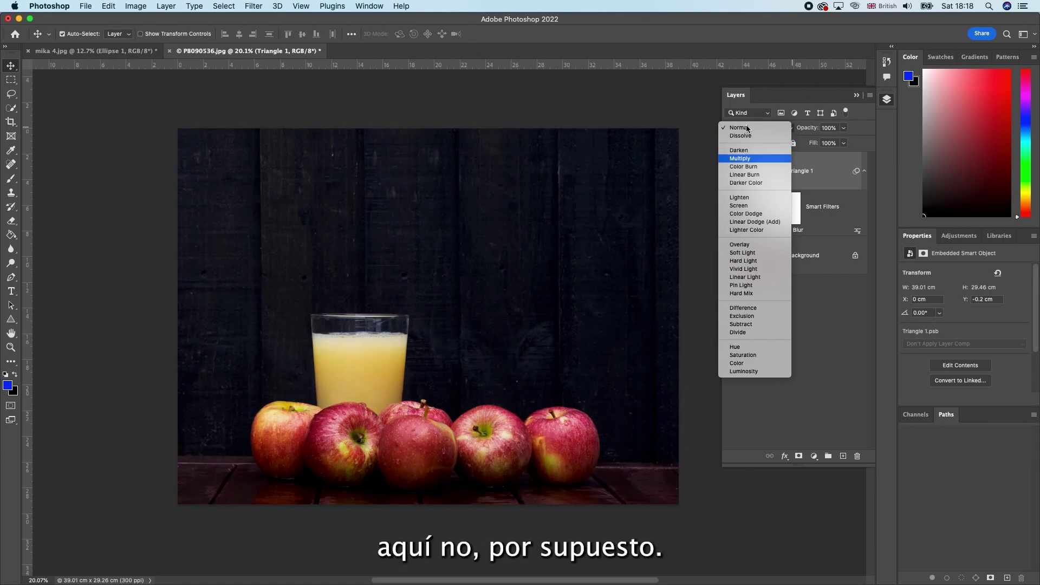
key("Down")
key("Down")
key("Down")
key("Down")
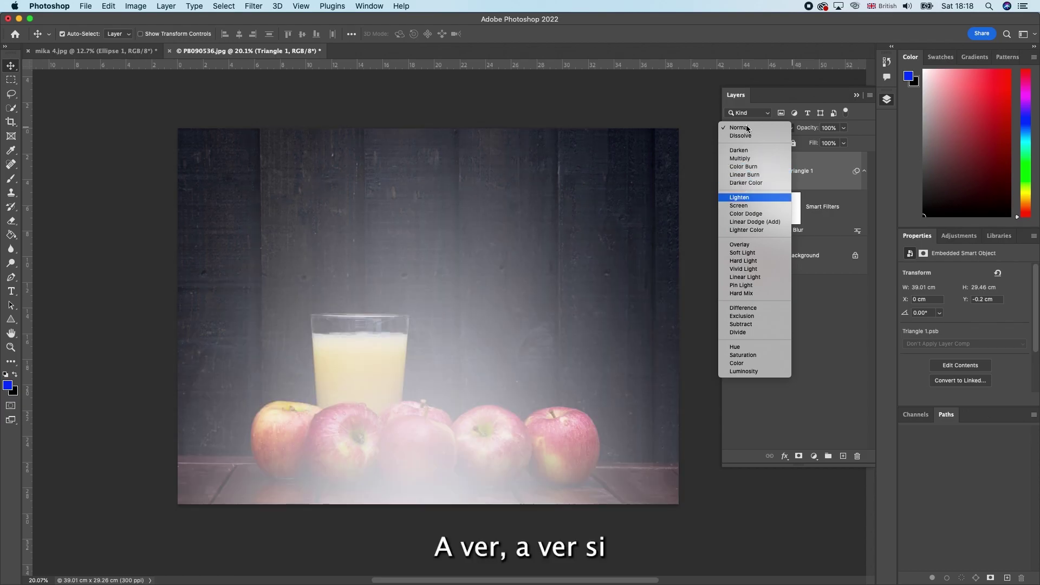
key("Down")
key("Down")
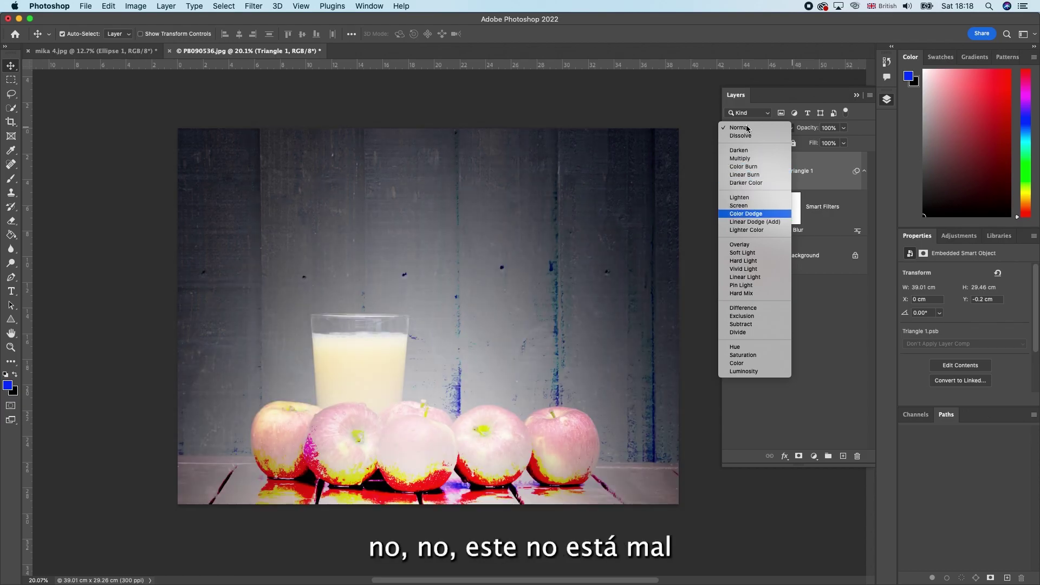
key("Down")
key("Down")
key("Down")
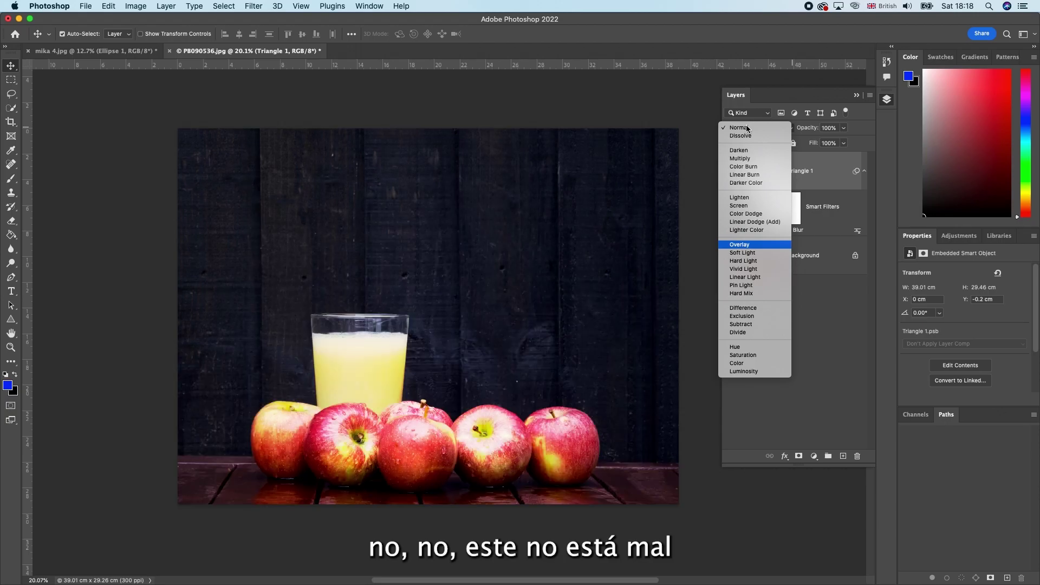
key("Down")
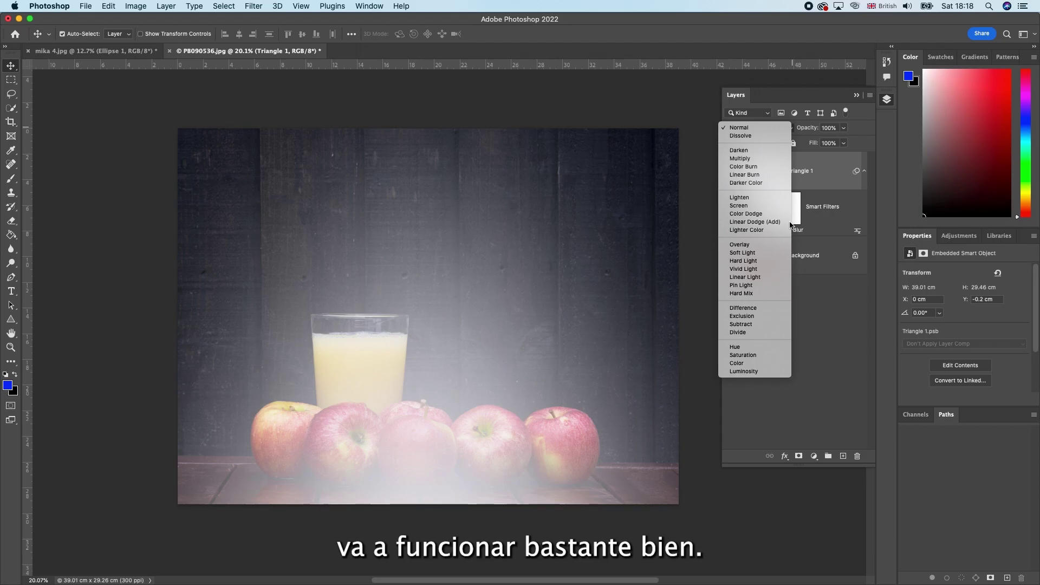
left_click(752, 254)
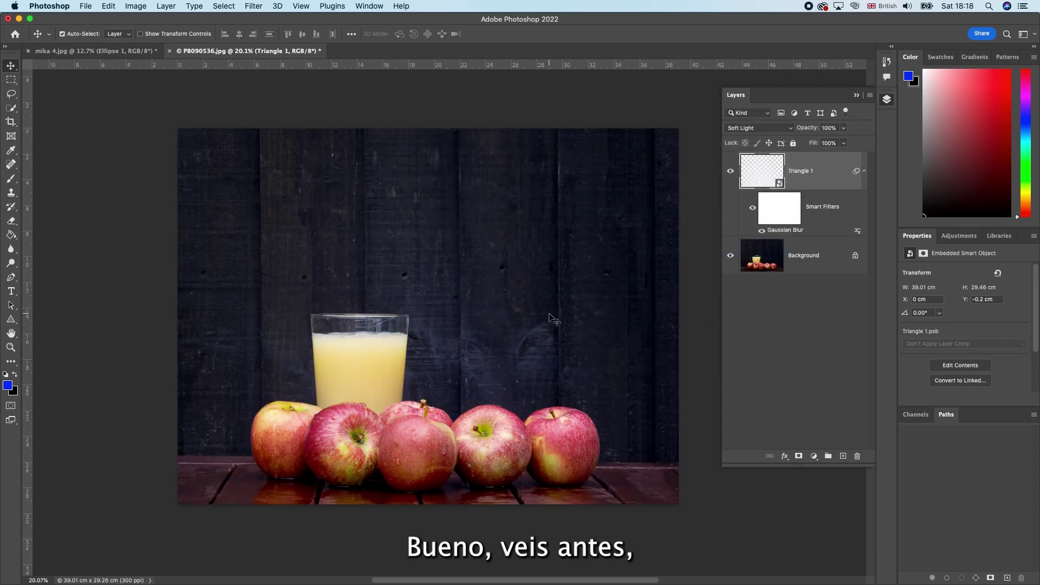
Lower Triangle 1's fill from 79% through 72% to 43%, comparing before and after with visibility toggles.
left_click(730, 171)
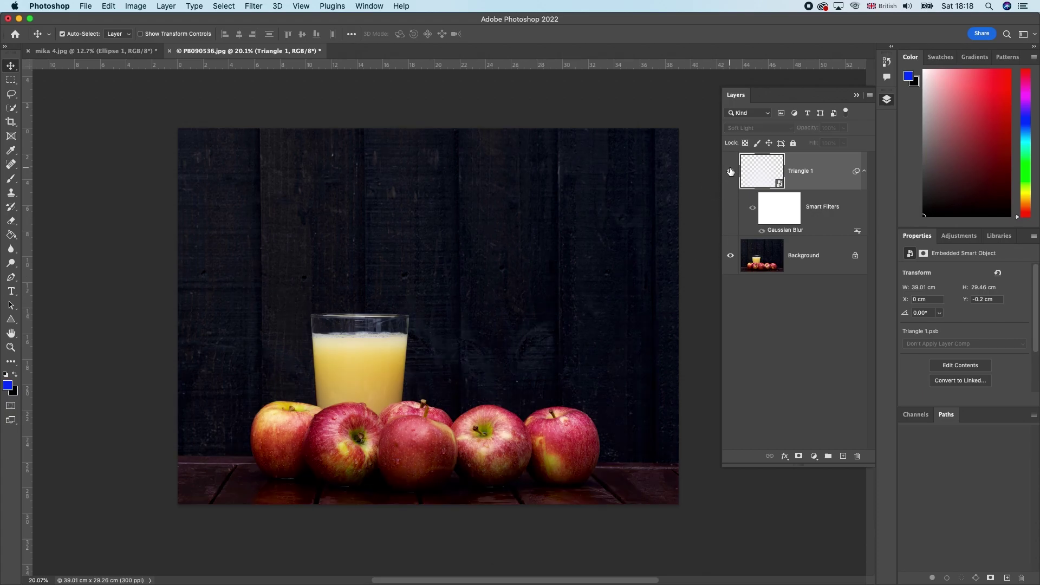
left_click(730, 171)
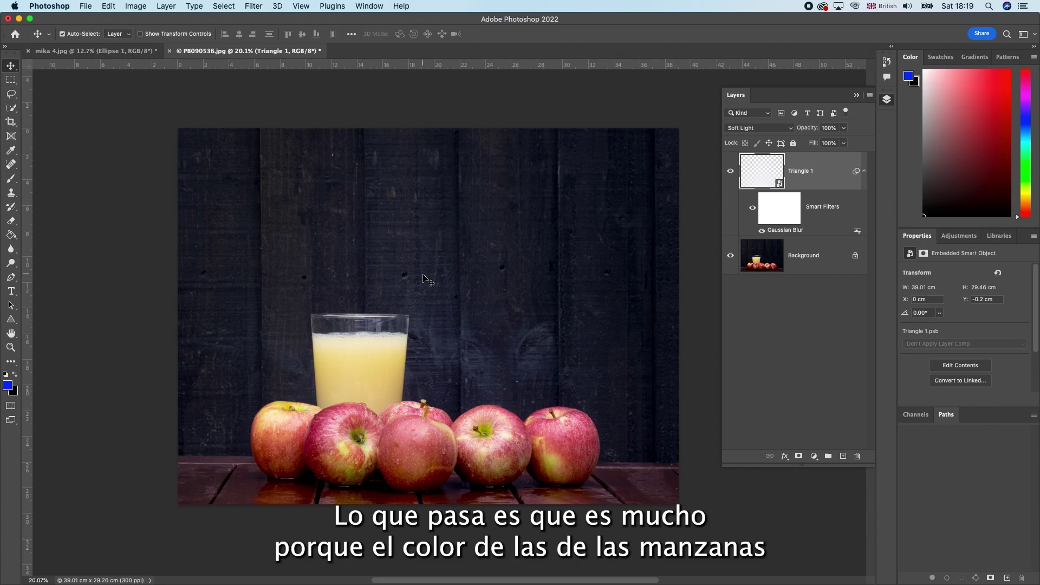
left_click(844, 143)
left_click_drag(843, 155, 834, 157)
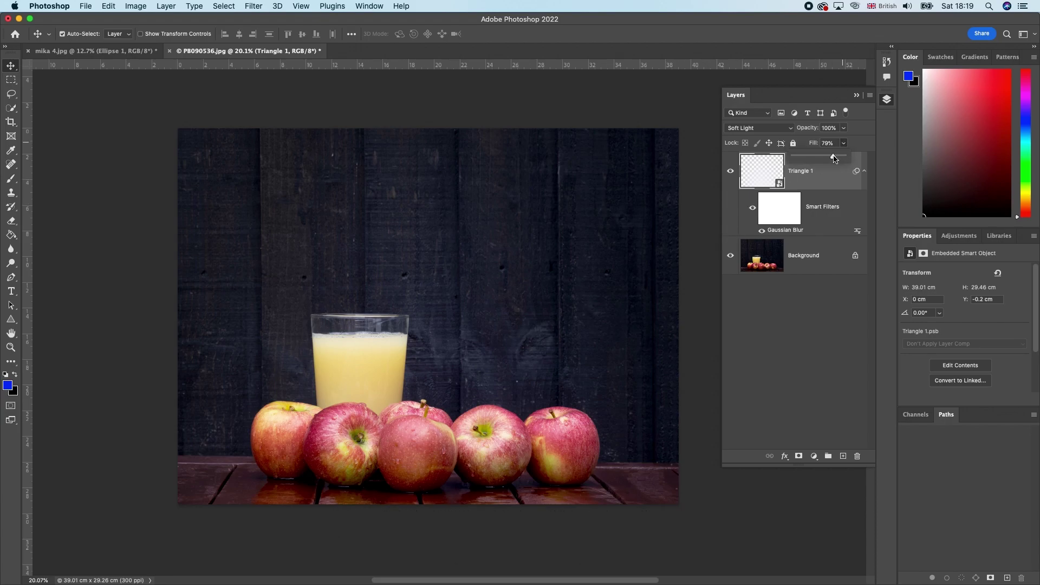
left_click_drag(834, 157, 822, 164)
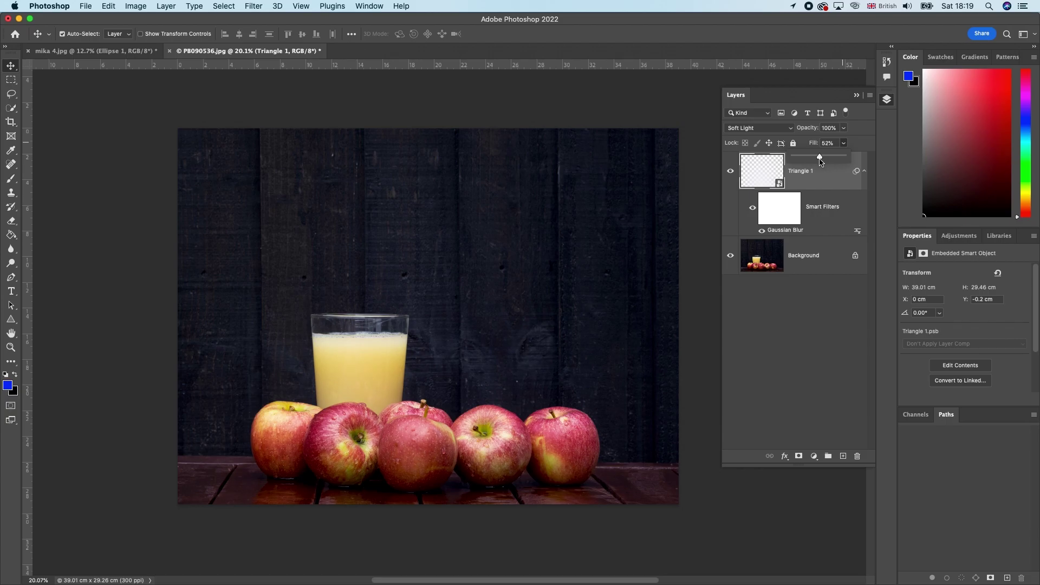
left_click_drag(821, 164, 817, 161)
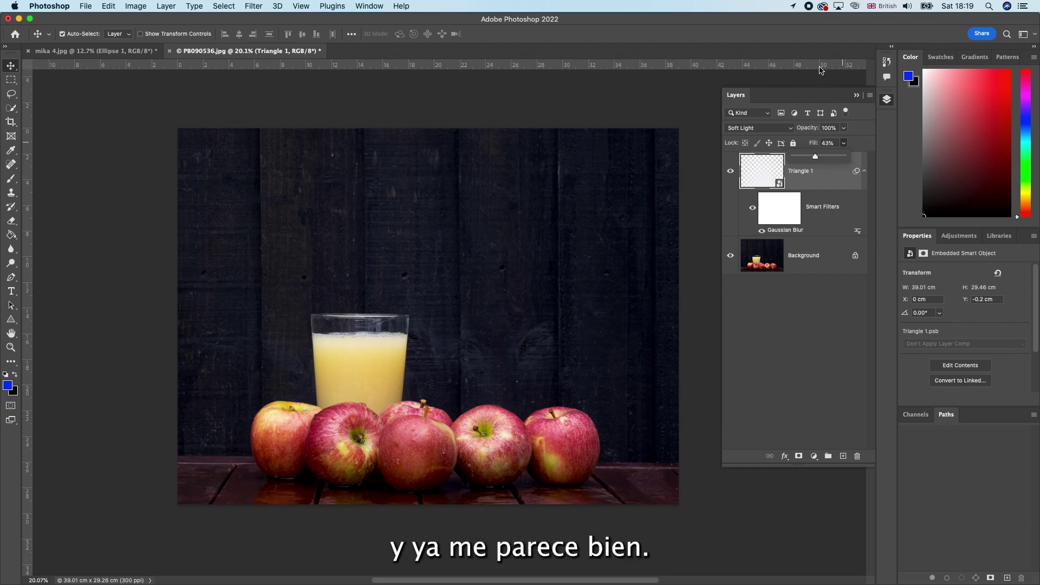
left_click(730, 173)
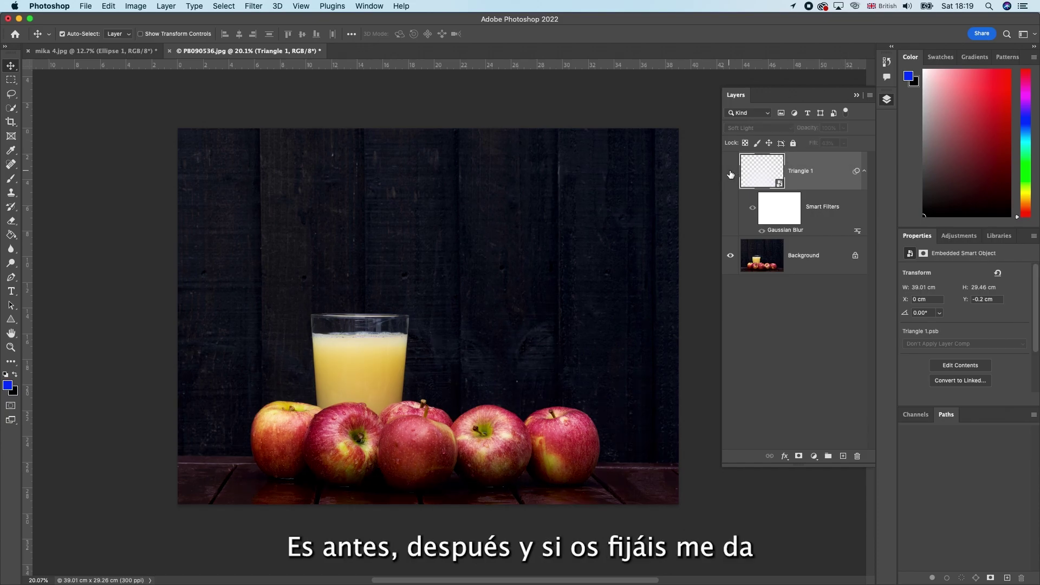
left_click(730, 172)
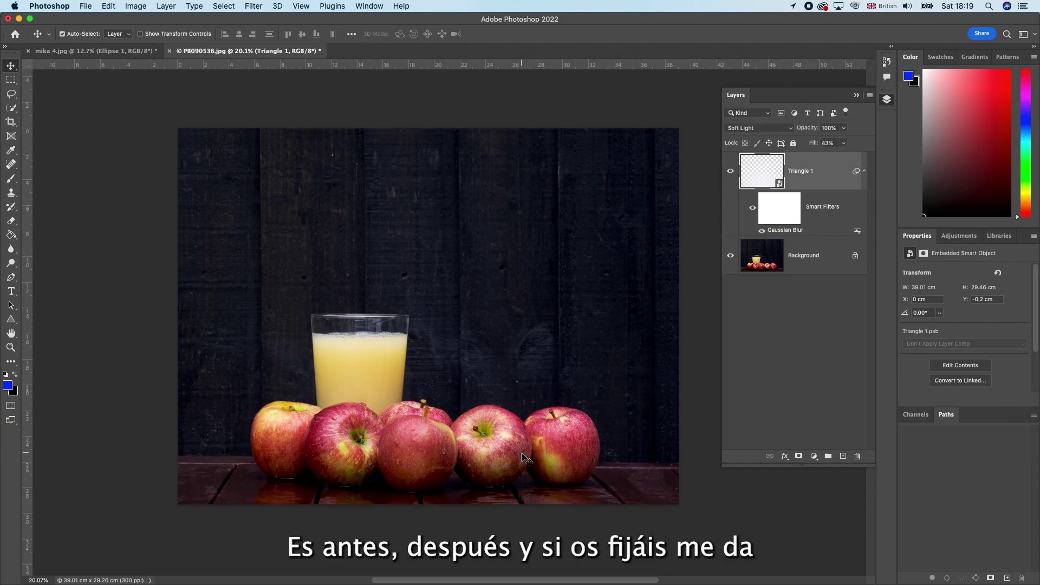
Zoom into the apples and toggle Triangle 1's visibility twice to compare the glow.
scroll(507, 507, "up", 1)
scroll(506, 506, "up", 1)
scroll(504, 506, "up", 2)
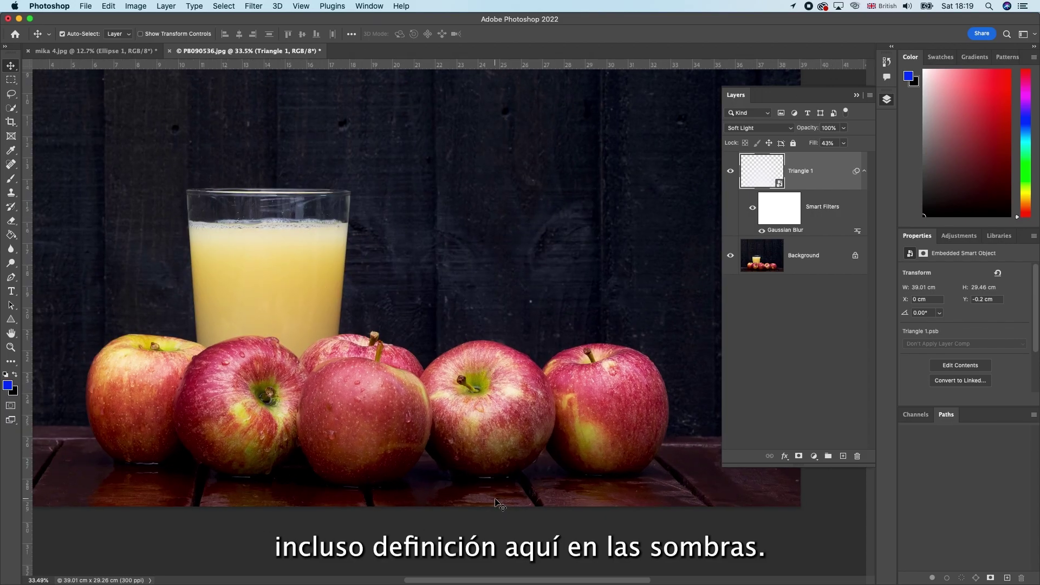
scroll(501, 505, "up", 2)
scroll(499, 504, "up", 1)
scroll(499, 505, "up", 1)
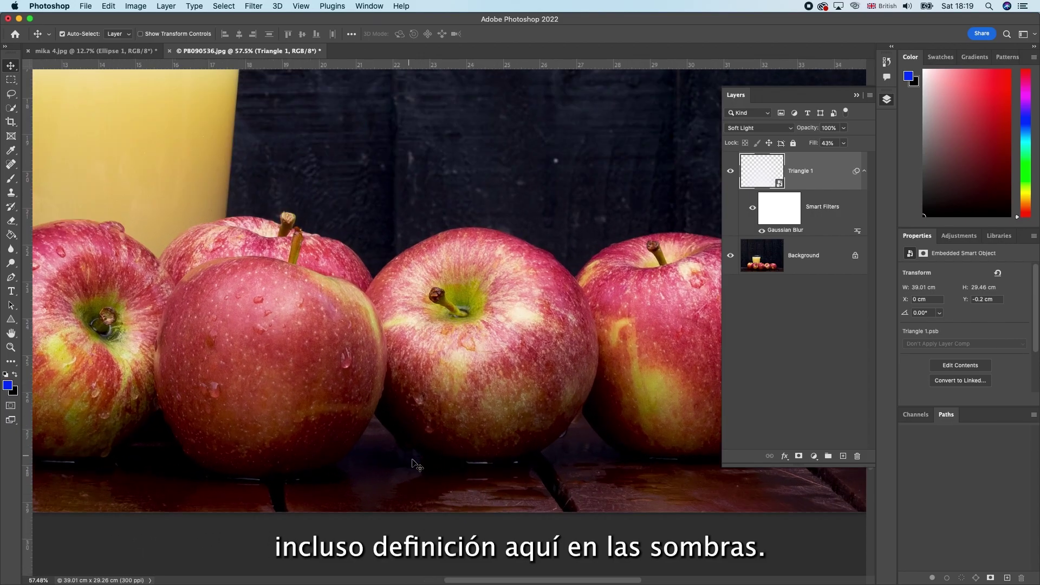
left_click(730, 172)
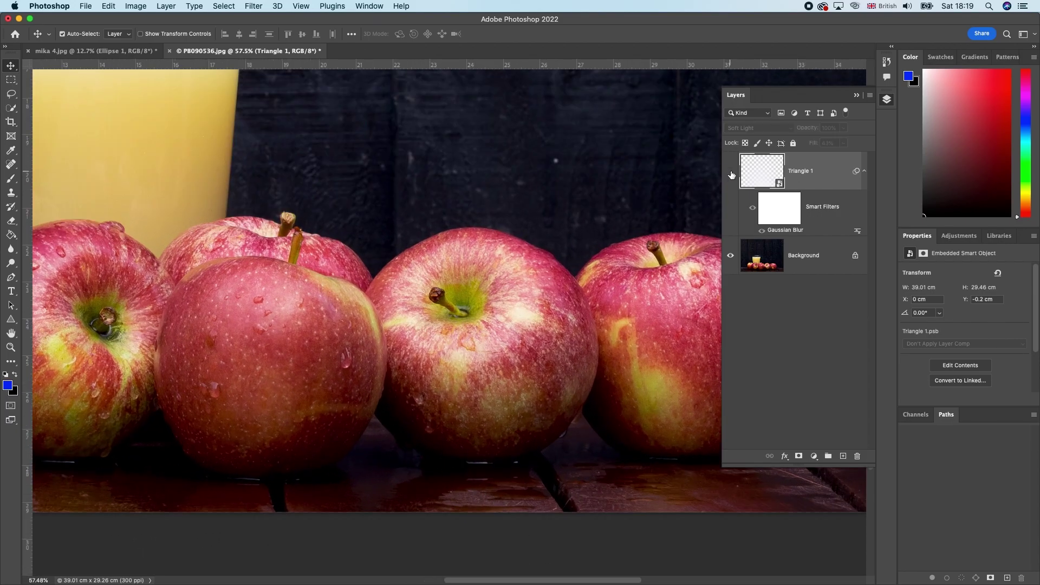
left_click(730, 172)
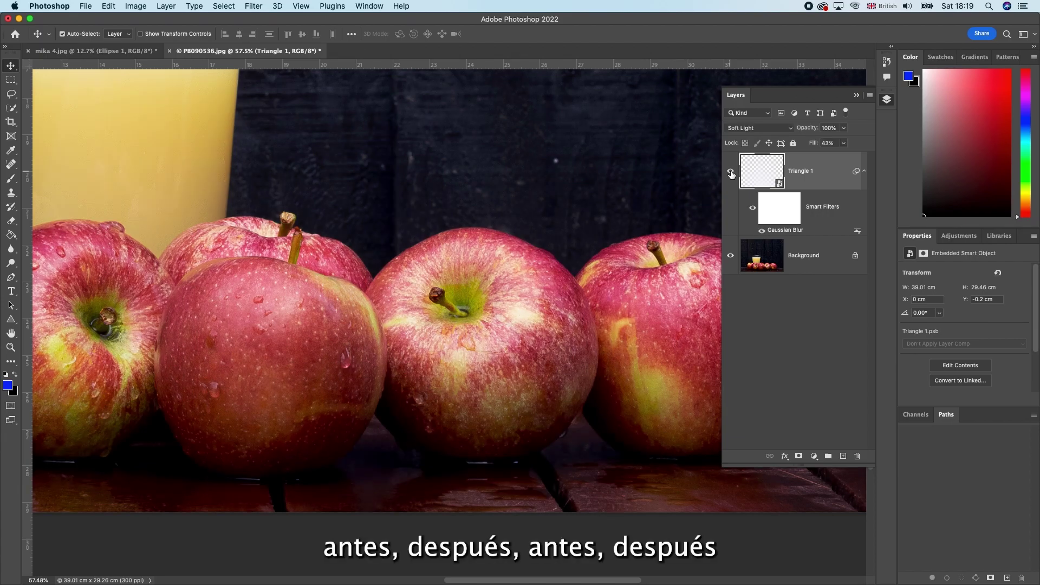
left_click(730, 172)
left_click(730, 173)
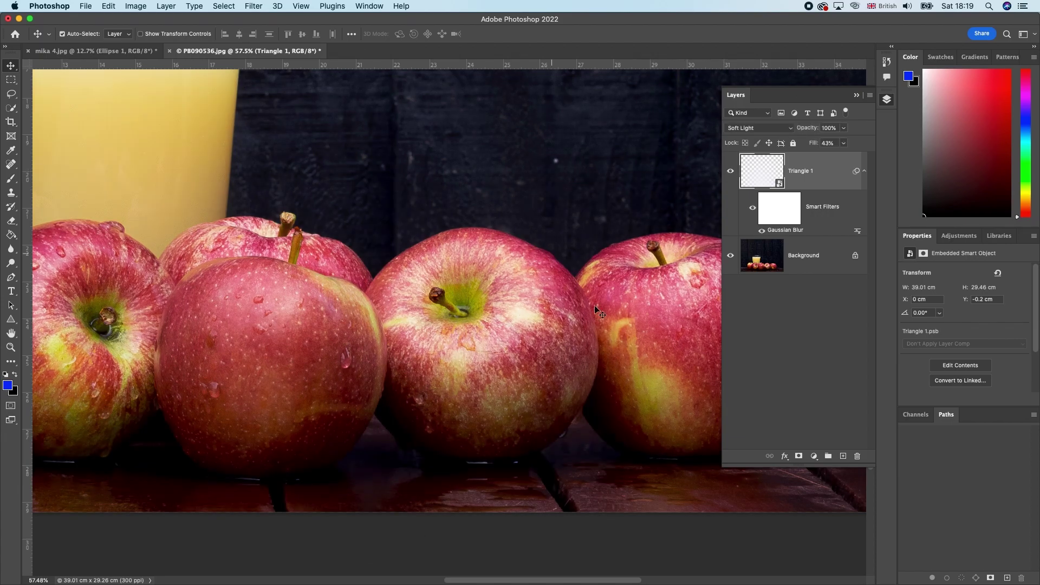
Raise Triangle 1's fill to 48% for slightly more glow.
scroll(436, 338, "down", 3)
scroll(436, 338, "down", 3)
scroll(438, 335, "down", 3)
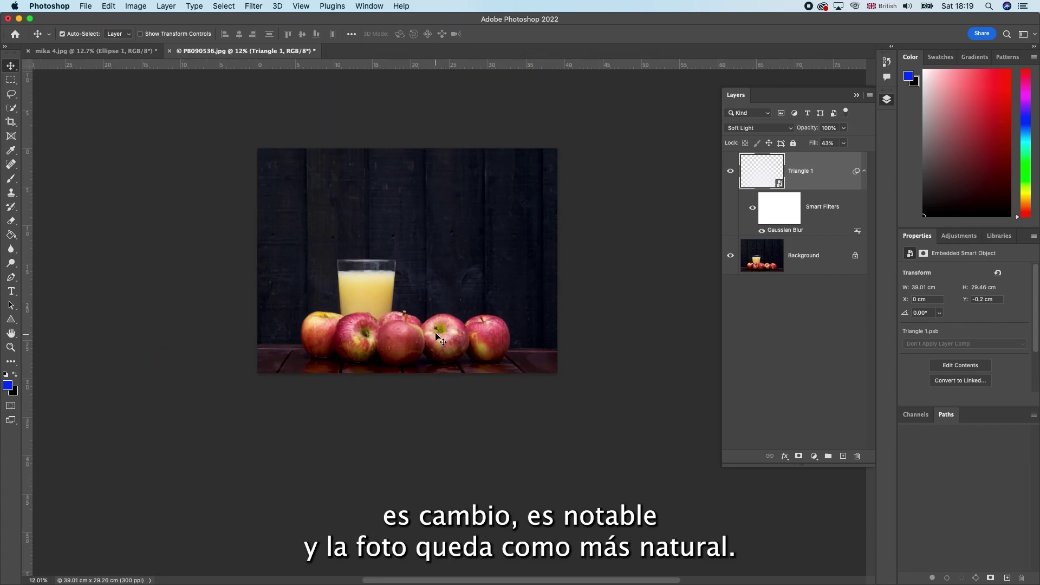
scroll(433, 290, "down", 1)
scroll(477, 292, "up", 2)
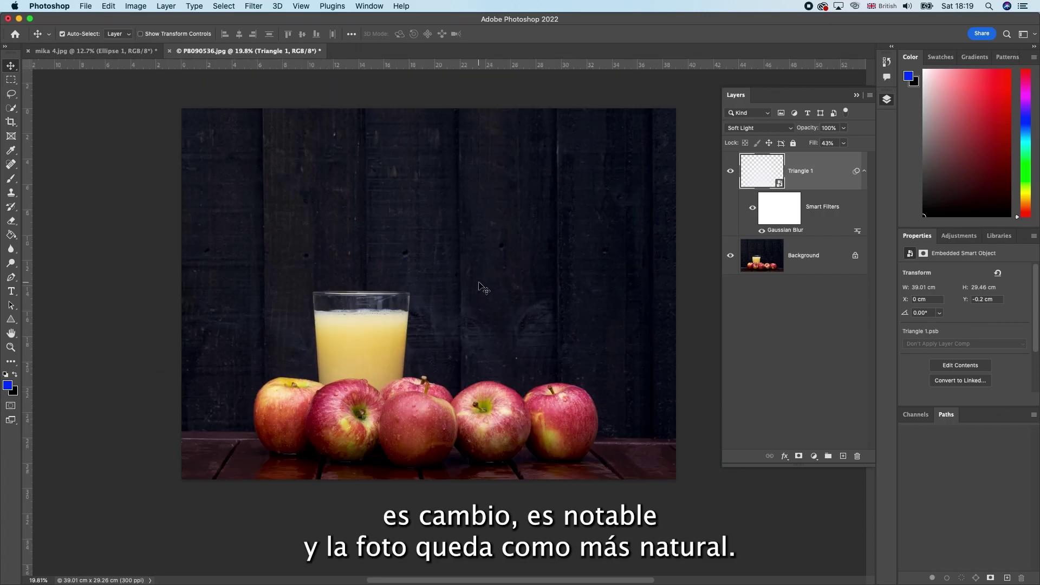
scroll(479, 286, "down", 1)
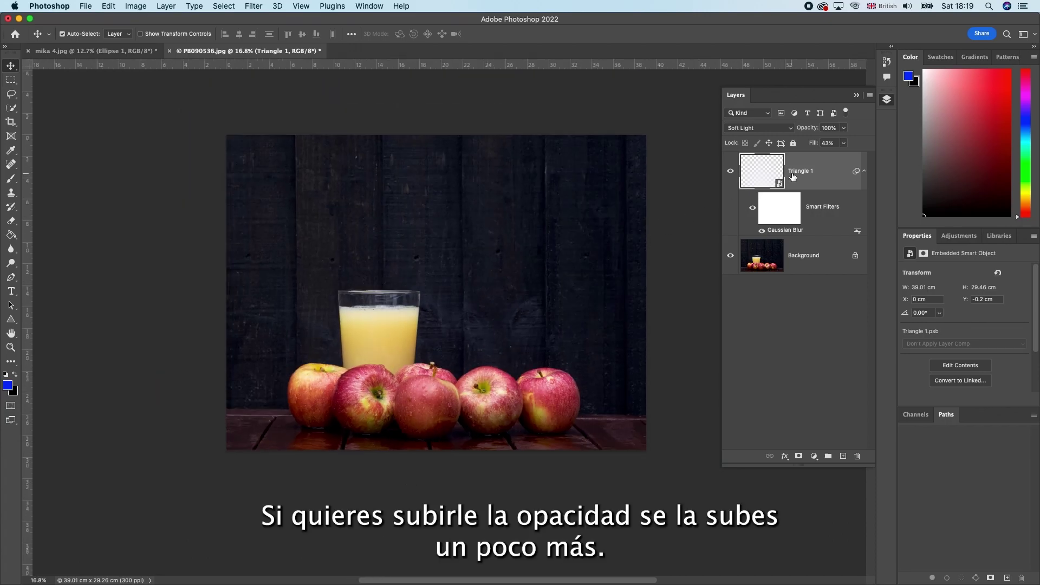
left_click(843, 142)
left_click_drag(839, 156, 843, 158)
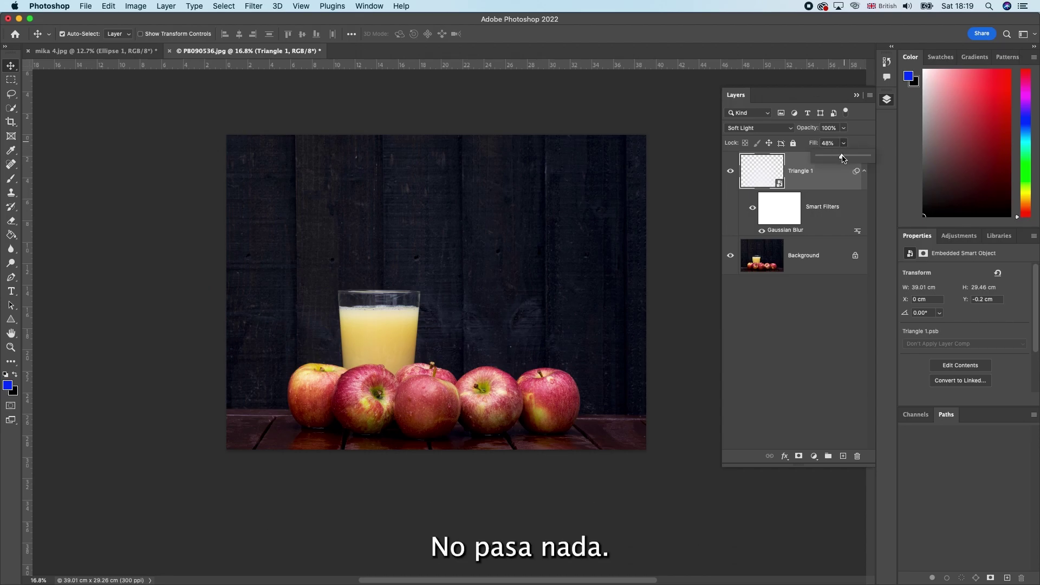
scroll(466, 264, "up", 2)
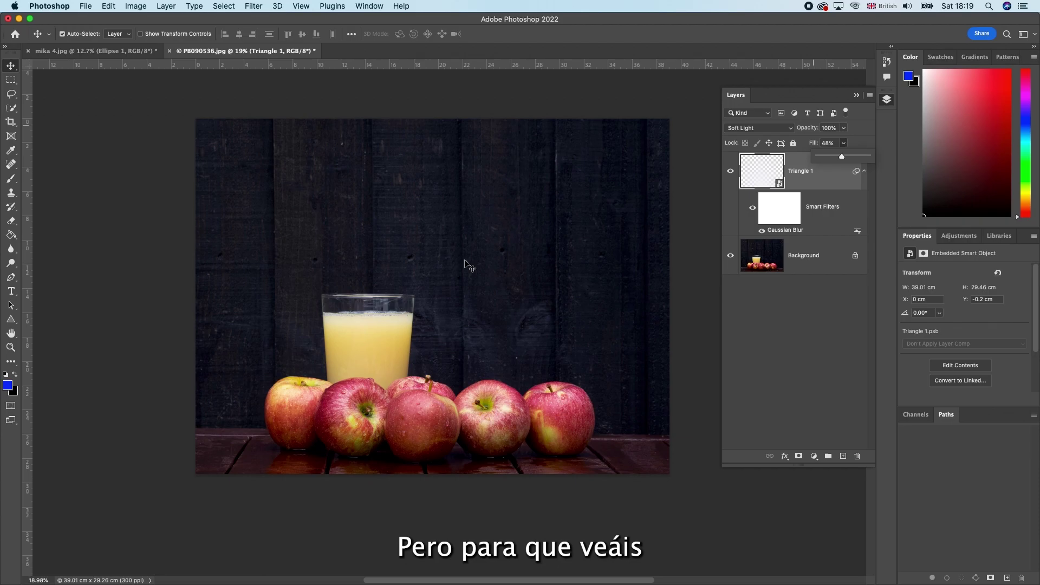